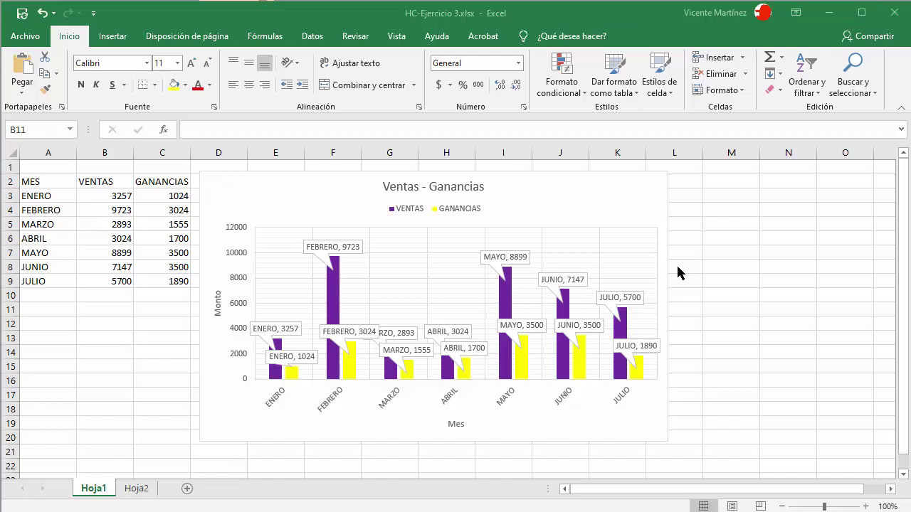
# - Inspect the Ventas - Ganancias chart's area, title, legend and gridlines on Hoja1
pyautogui.click(622, 185)
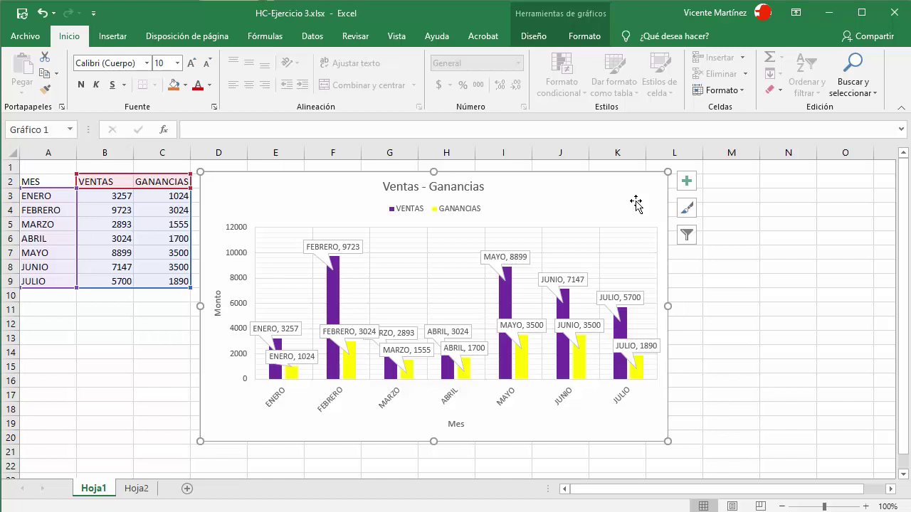
pyautogui.click(704, 361)
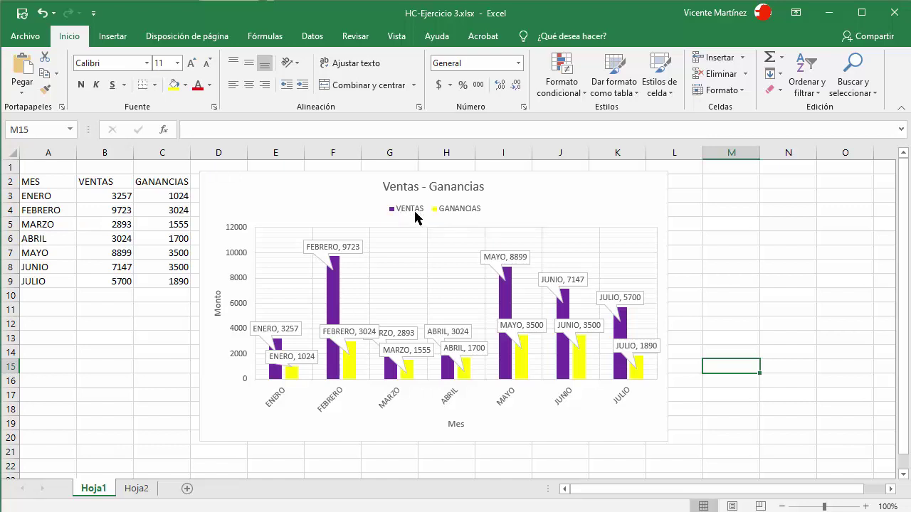
pyautogui.click(603, 195)
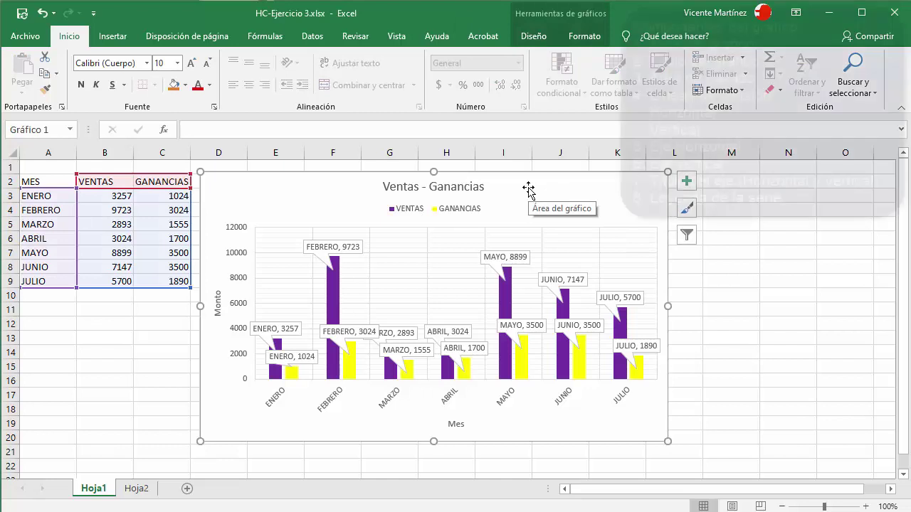
pyautogui.click(453, 191)
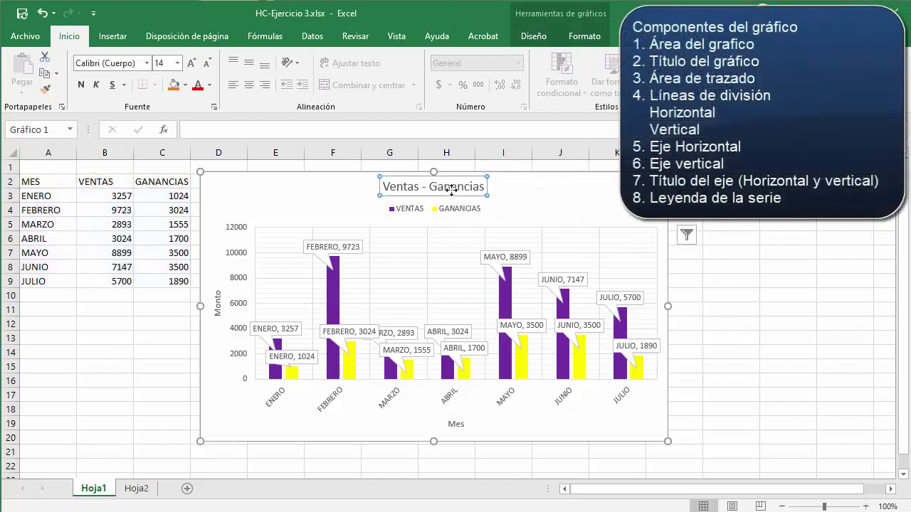
pyautogui.click(459, 213)
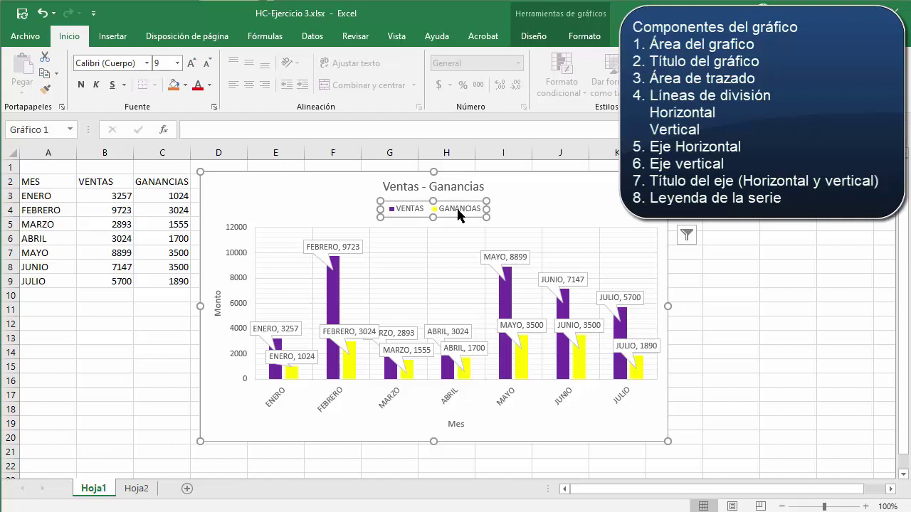
pyautogui.click(422, 242)
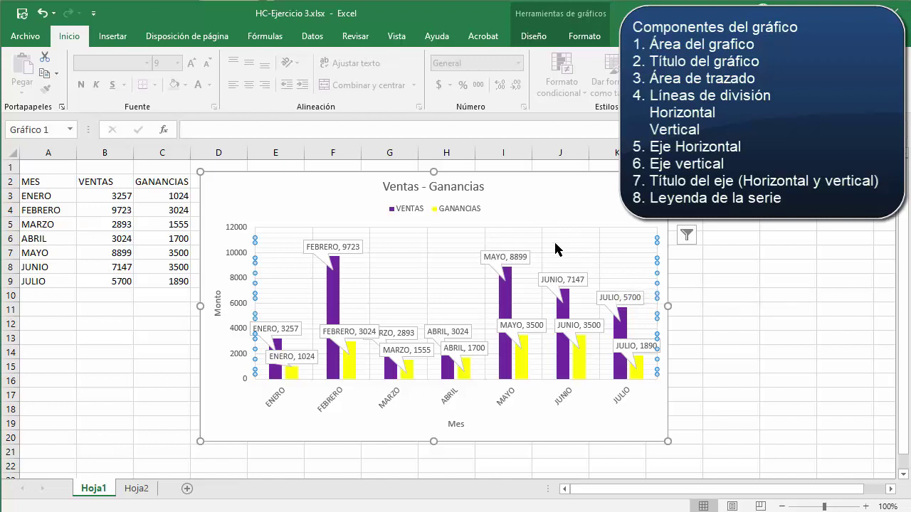
pyautogui.click(426, 237)
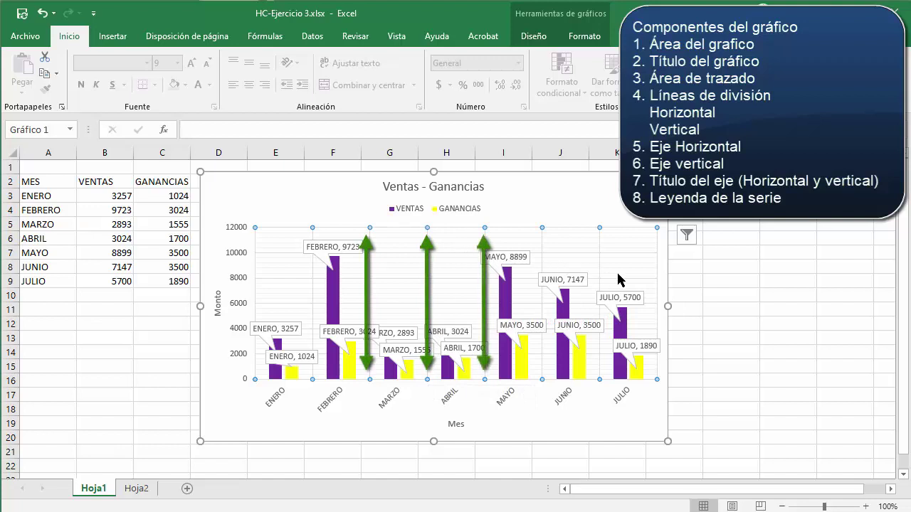
pyautogui.click(453, 251)
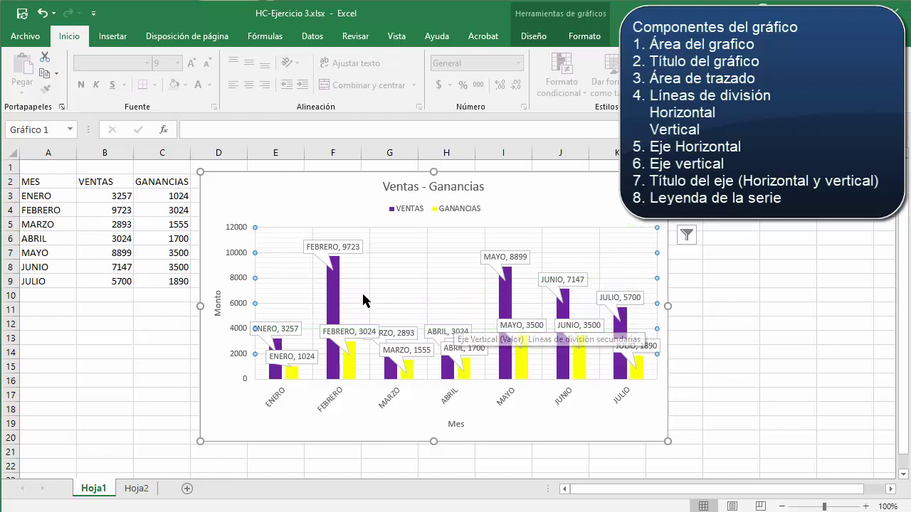
# - Inspect the chart's VENTAS and GANANCIAS series, value and month axes, and Mes/Monto axis titles
pyautogui.click(329, 290)
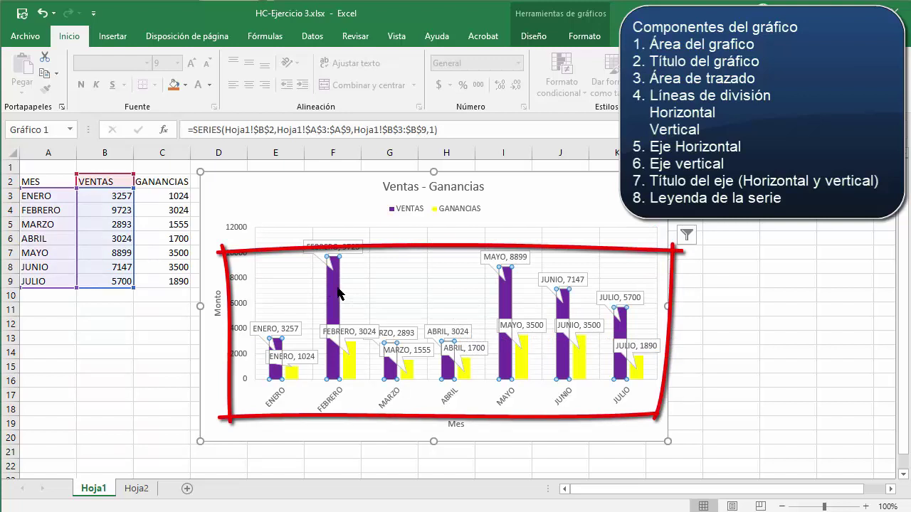
pyautogui.moveTo(333, 313)
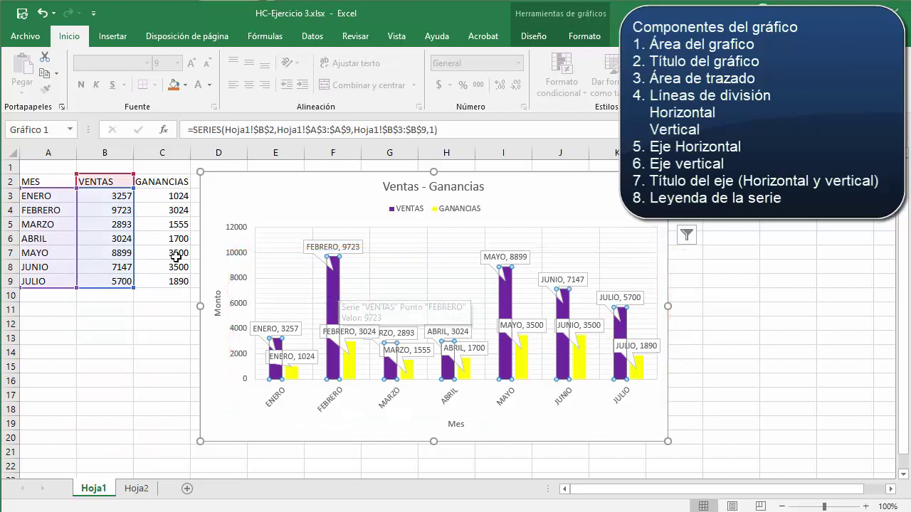
pyautogui.click(350, 370)
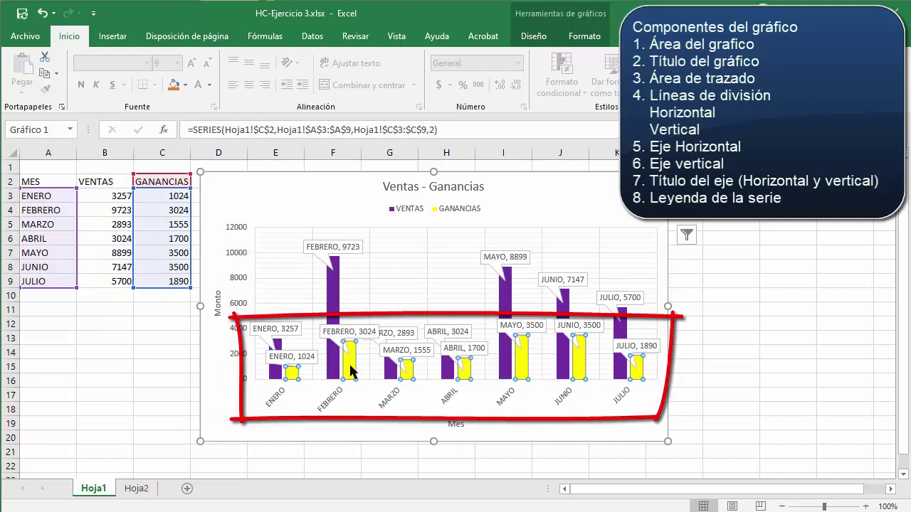
pyautogui.click(335, 303)
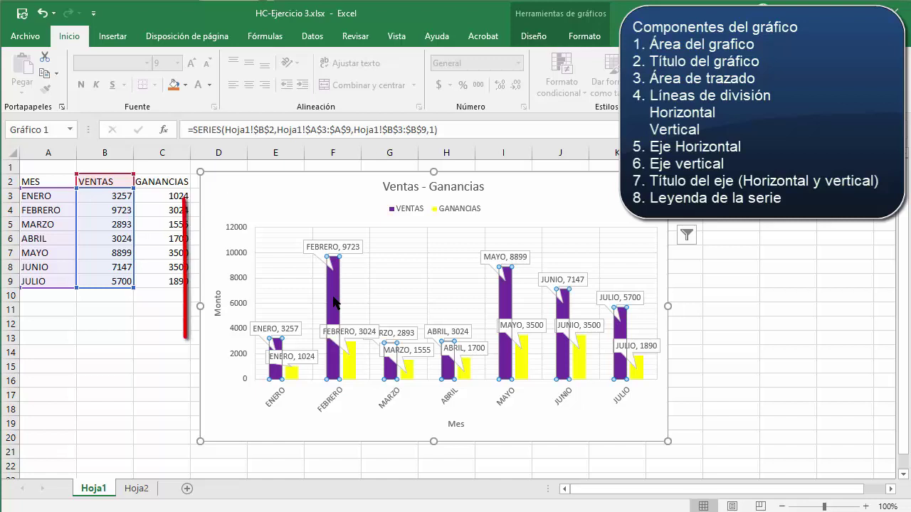
pyautogui.click(241, 283)
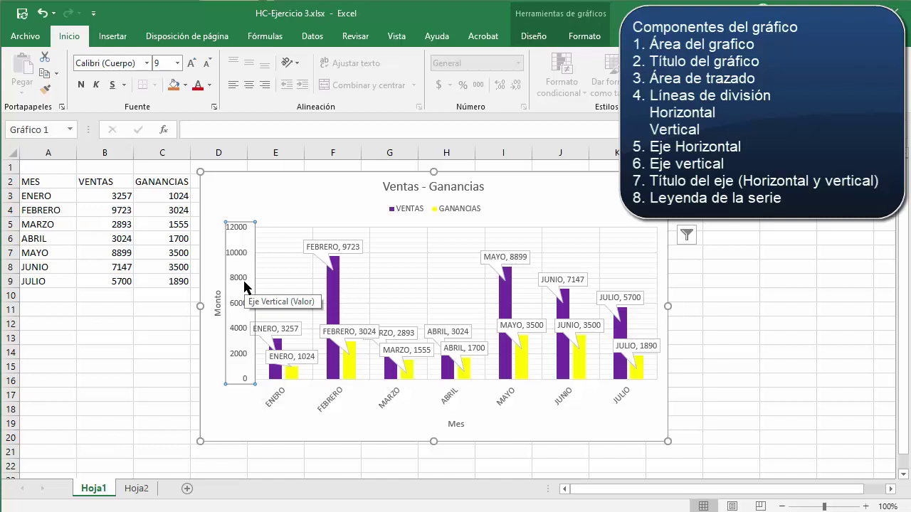
pyautogui.click(336, 397)
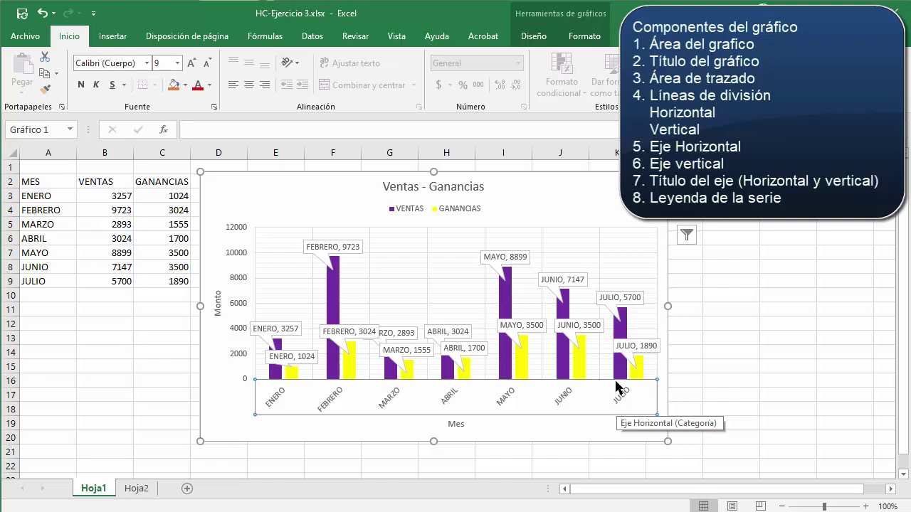
pyautogui.click(461, 425)
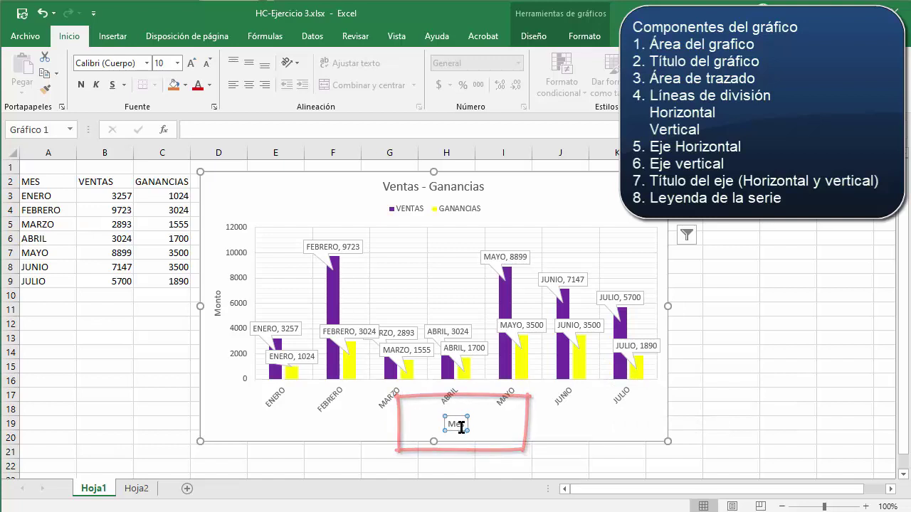
pyautogui.click(218, 304)
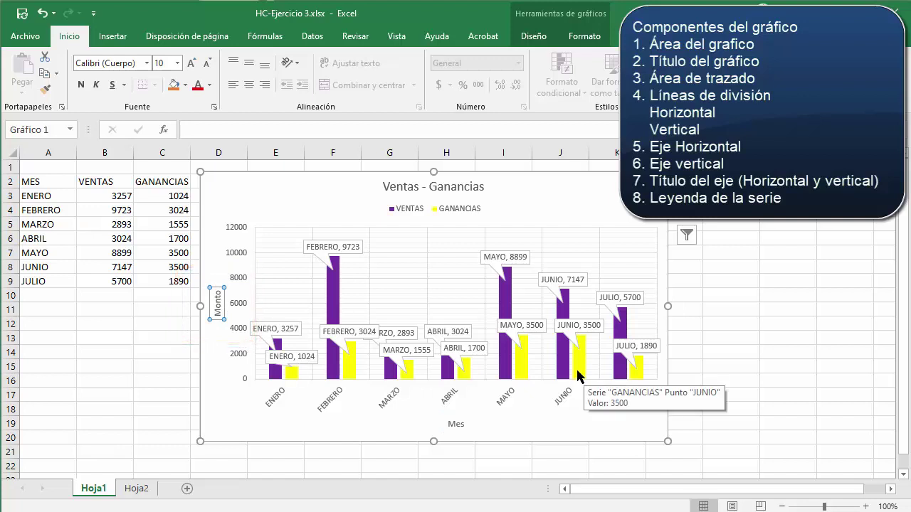
pyautogui.click(457, 424)
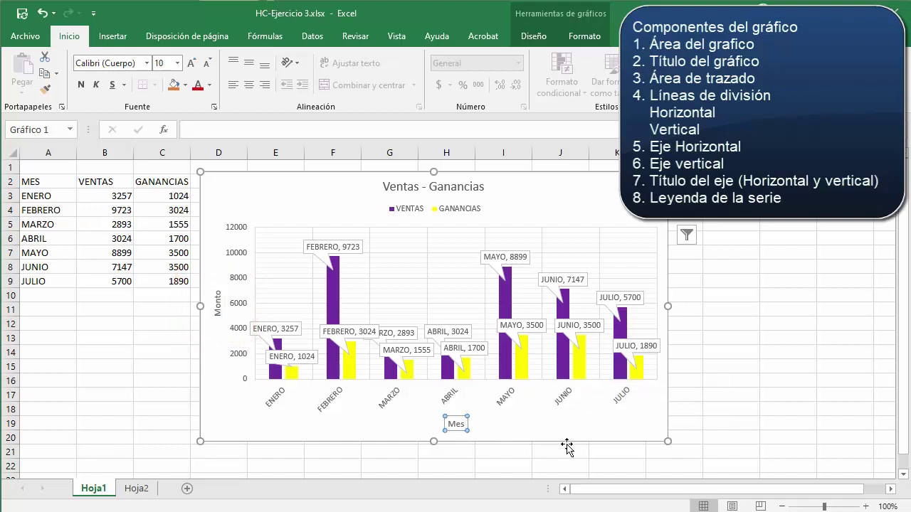
pyautogui.click(104, 367)
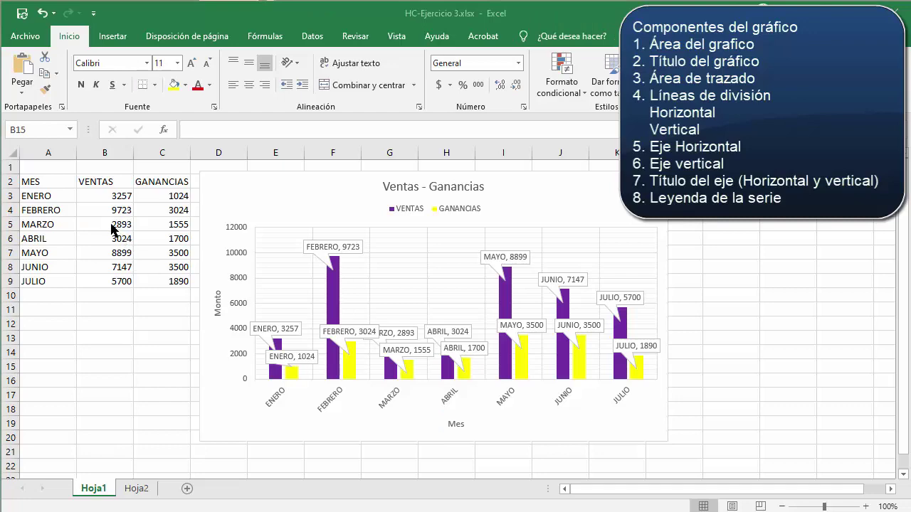
# - Copy the monthly table A2:C9 and paste it into cell A2 of Hoja2
pyautogui.moveTo(41, 183); pyautogui.dragTo(169, 281)
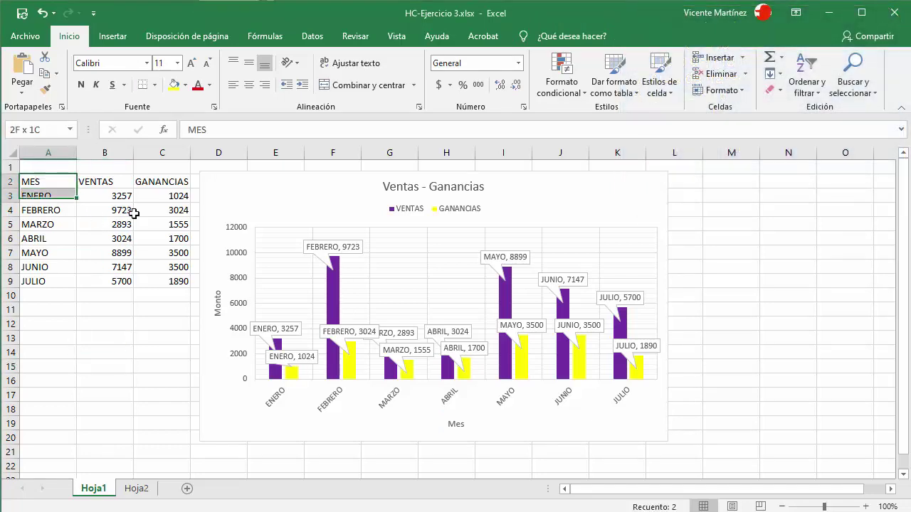
pyautogui.hotkey('ctrl', 'c')
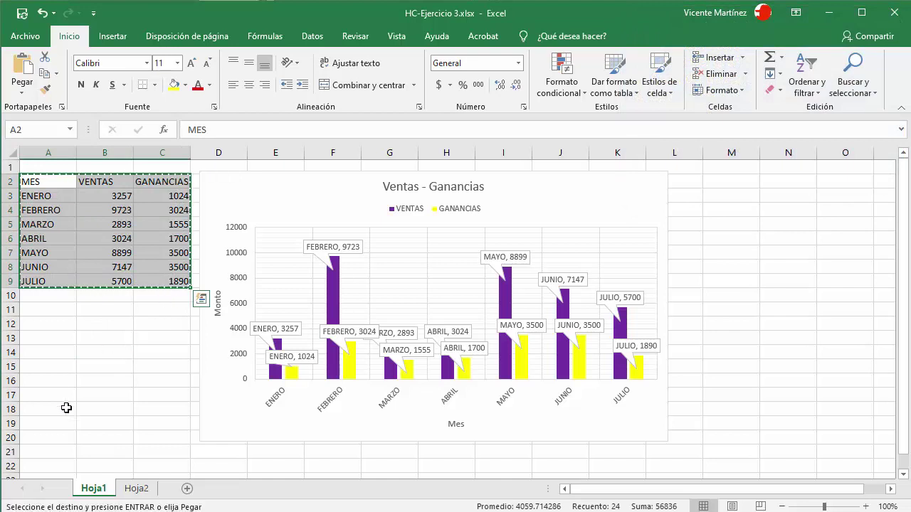
pyautogui.click(136, 488)
pyautogui.click(46, 179)
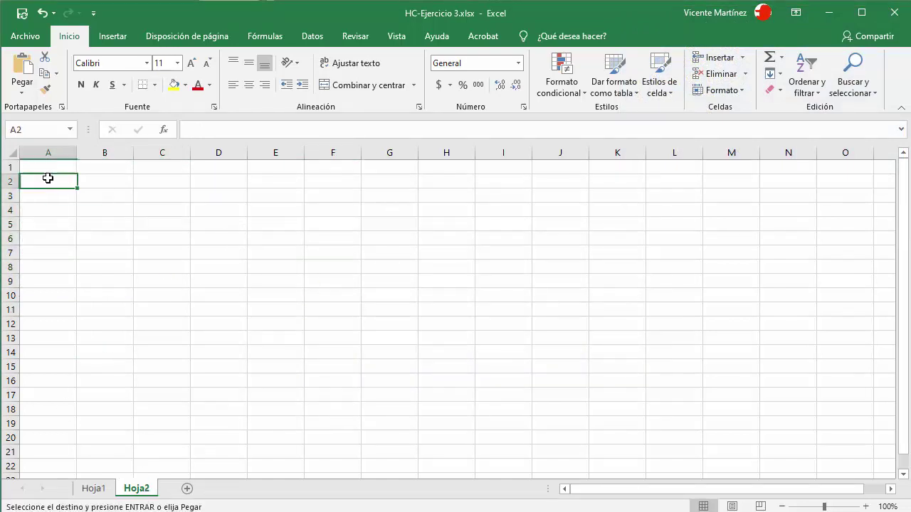
pyautogui.hotkey('ctrl', 'v')
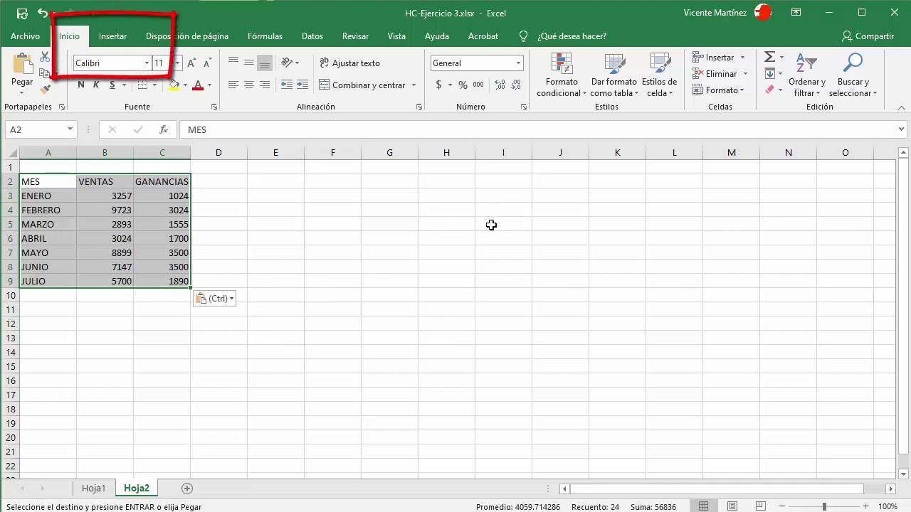
# - Insert a clustered column chart of the pasted table and enlarge it slightly
pyautogui.click(126, 38)
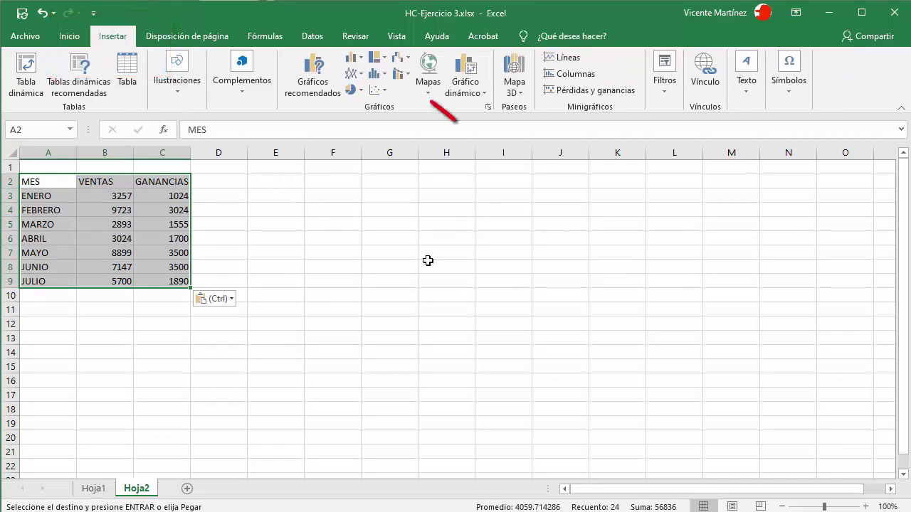
pyautogui.click(363, 58)
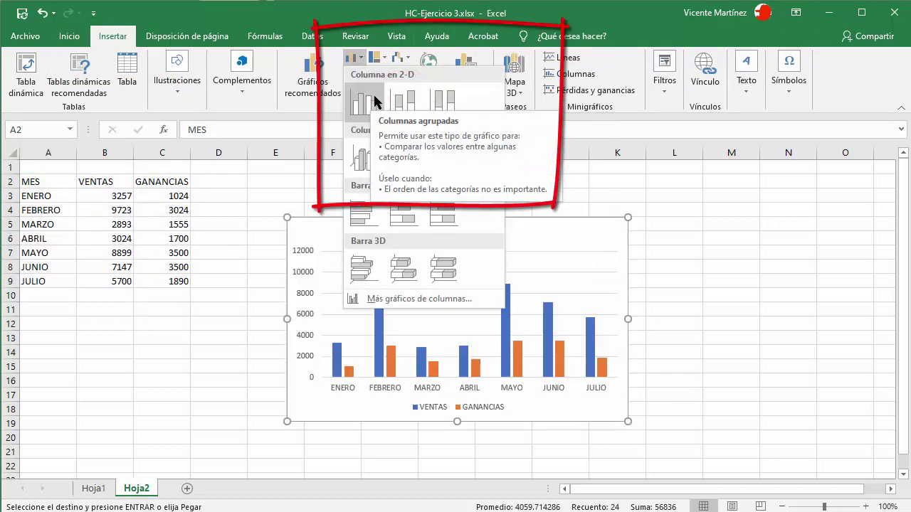
pyautogui.click(363, 101)
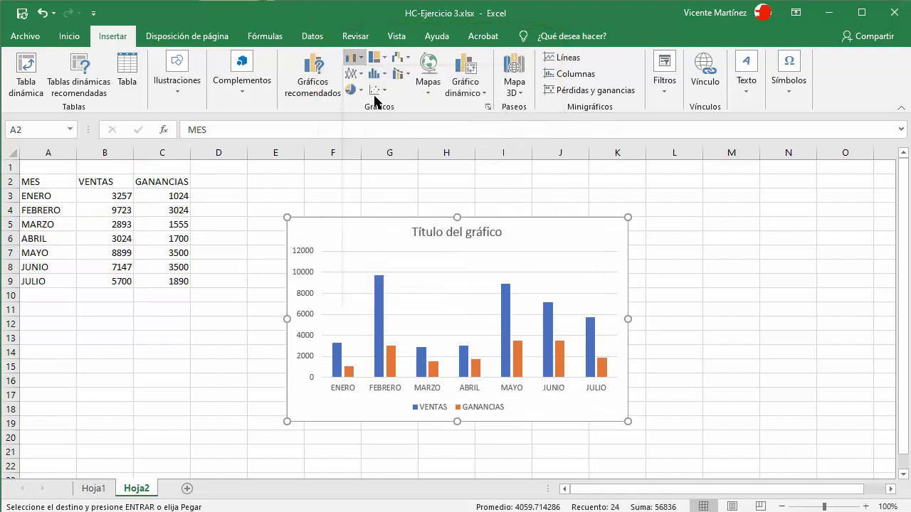
pyautogui.moveTo(287, 219); pyautogui.dragTo(225, 176)
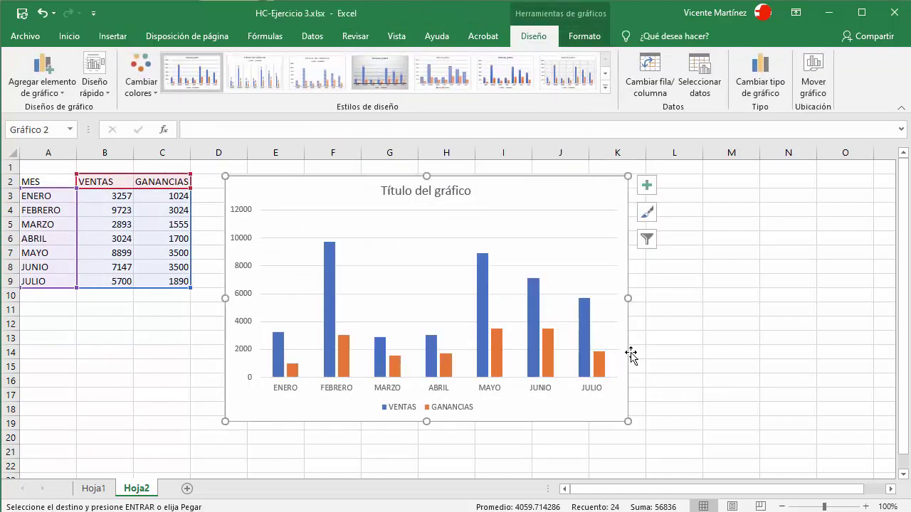
# - Replace the placeholder chart title with 'Ventas-Ganancias', then select the title and legend
pyautogui.click(433, 196)
pyautogui.doubleClick(433, 196)
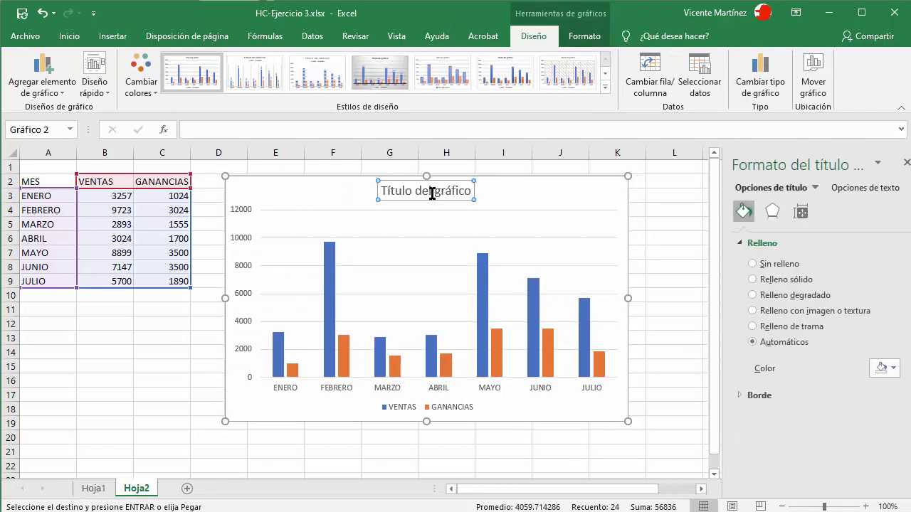
pyautogui.tripleClick(432, 194)
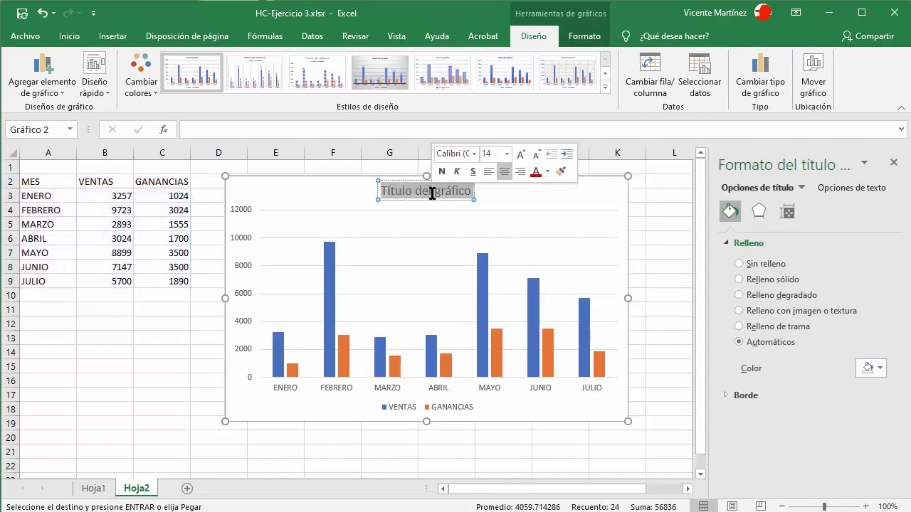
pyautogui.write('Ven')
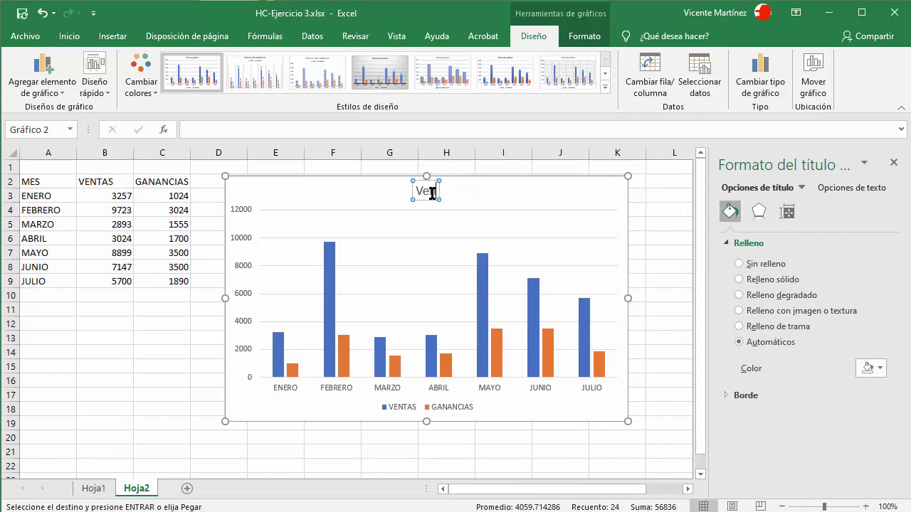
pyautogui.write('tas-Gana')
pyautogui.write('ncias')
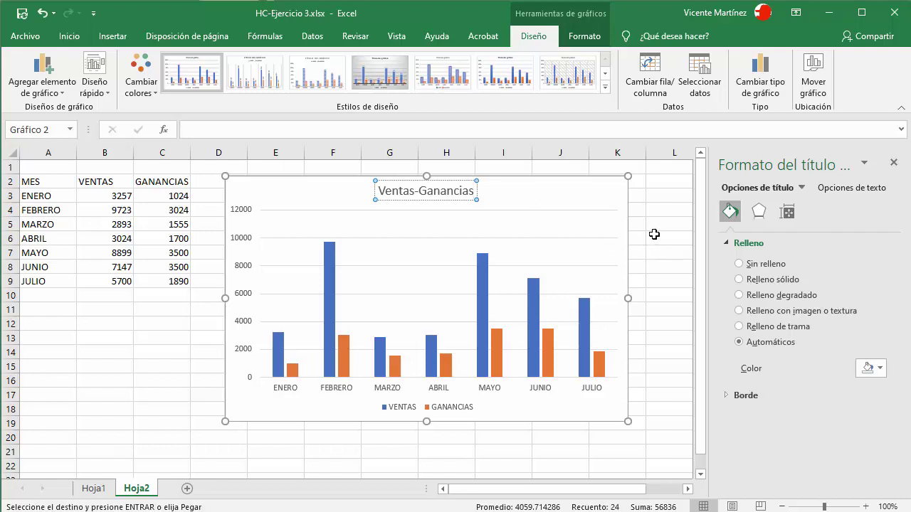
pyautogui.click(562, 198)
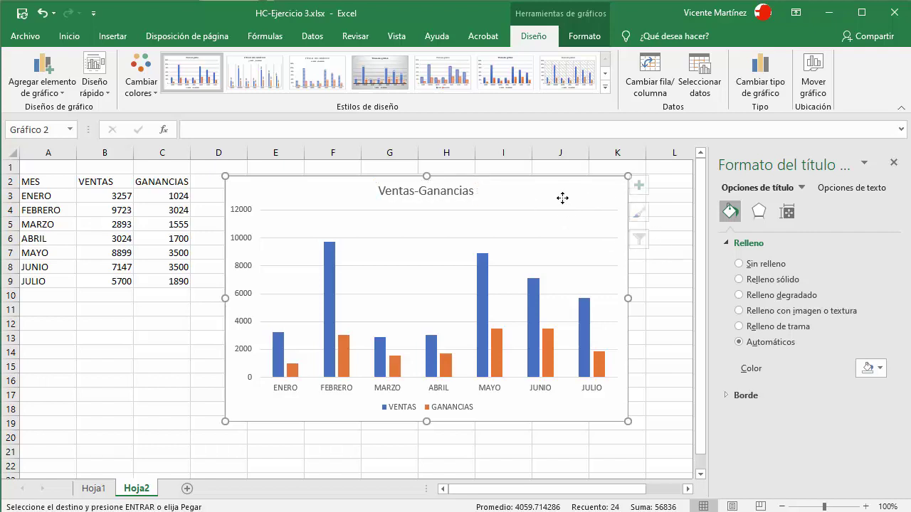
pyautogui.click(418, 190)
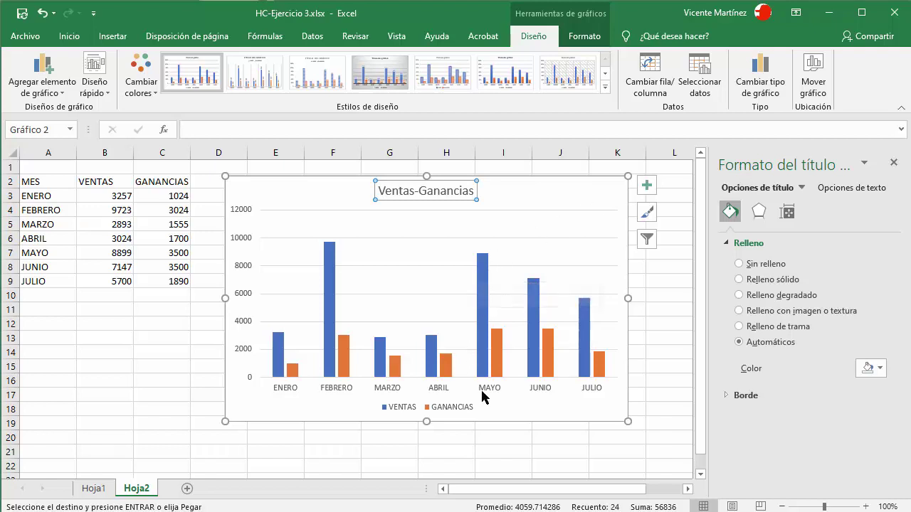
pyautogui.click(466, 410)
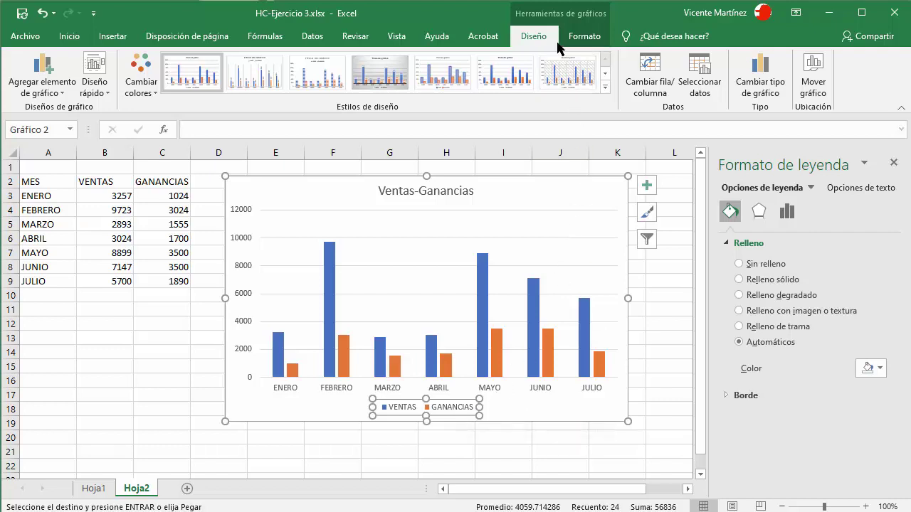
# - Move the legend to the top using Agregar elemento de gráfico > Leyenda > Arriba
pyautogui.click(589, 40)
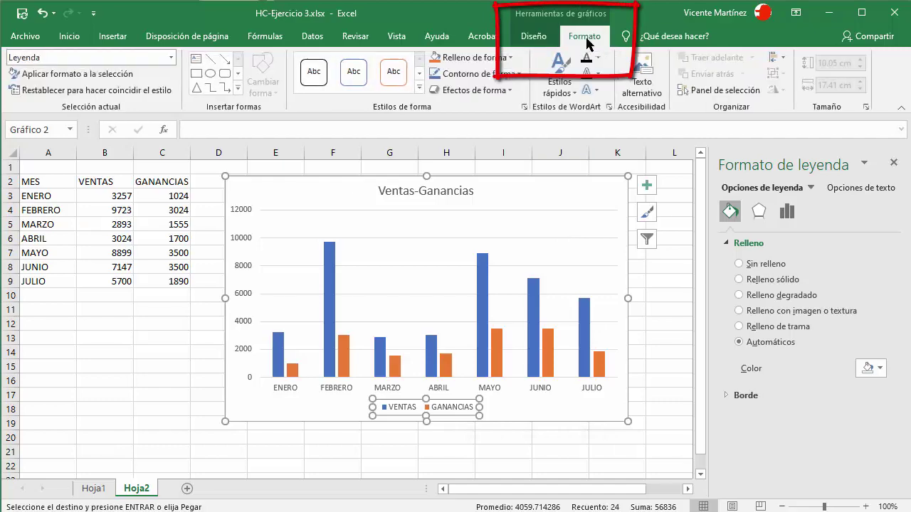
pyautogui.click(542, 40)
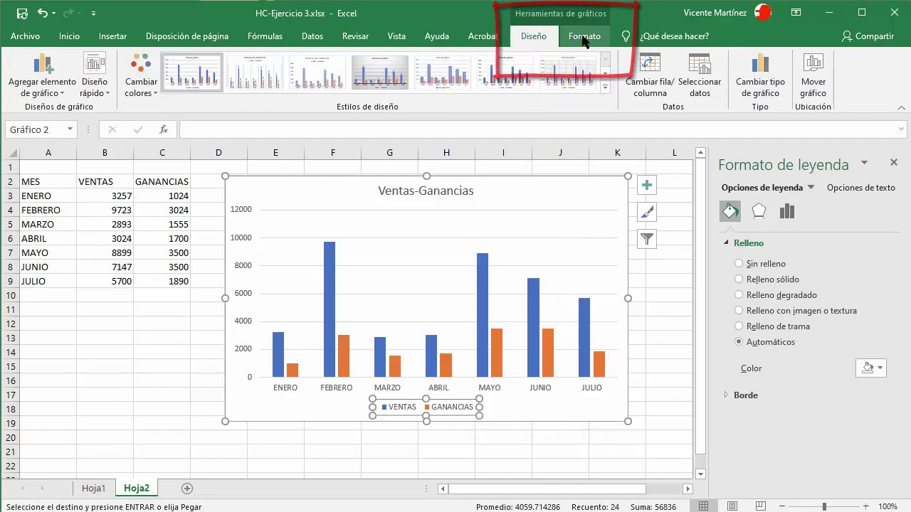
pyautogui.click(585, 37)
pyautogui.click(552, 37)
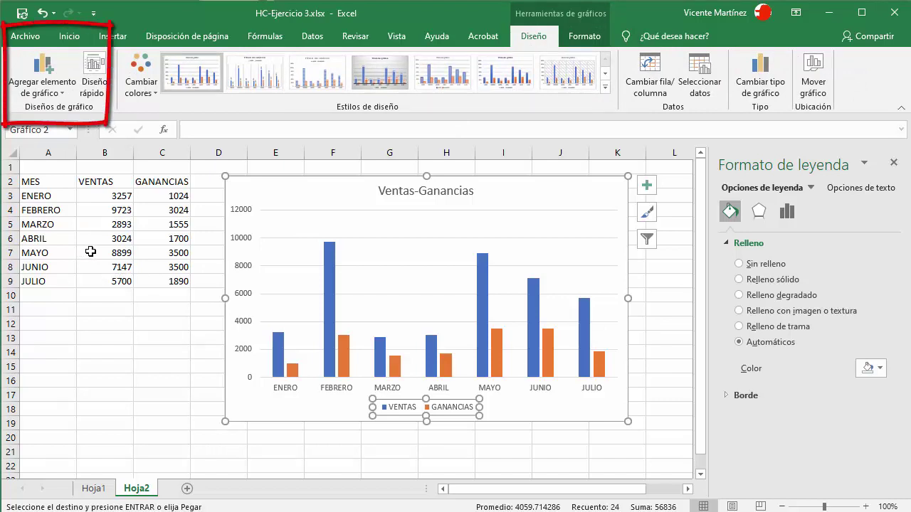
pyautogui.click(62, 93)
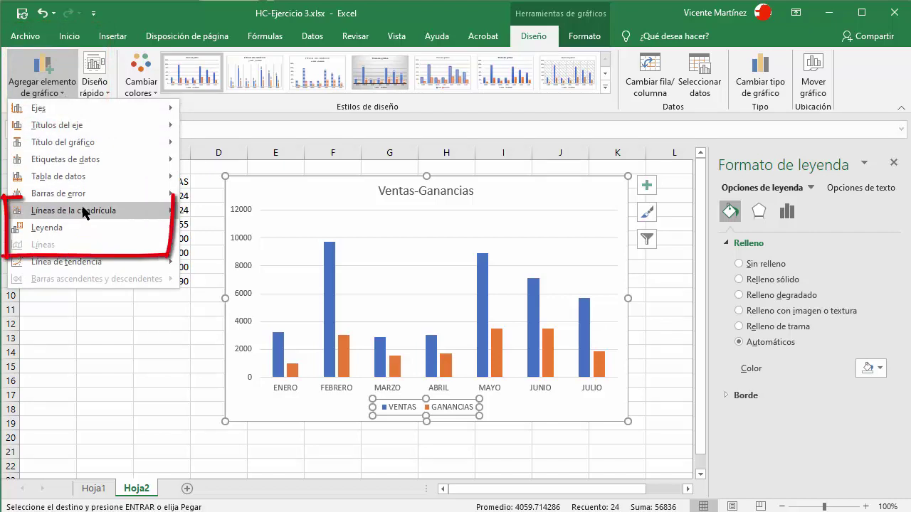
pyautogui.moveTo(47, 228)
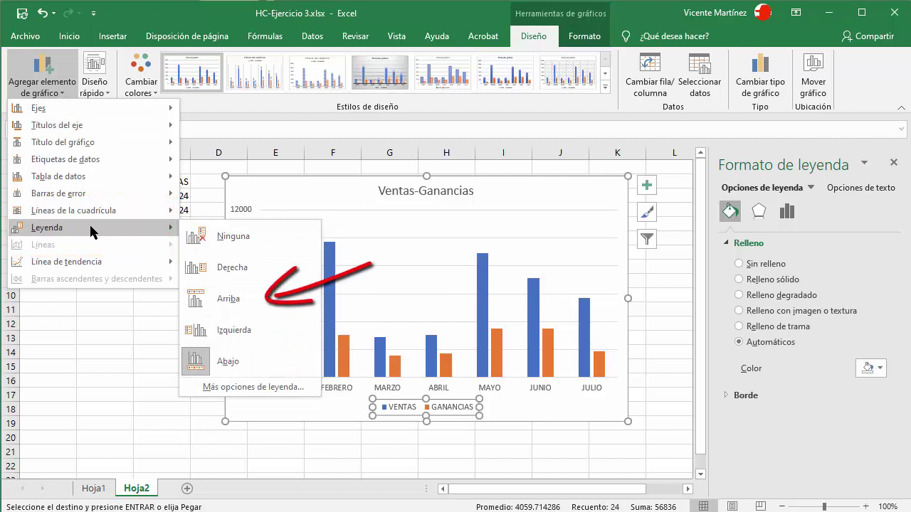
pyautogui.click(249, 298)
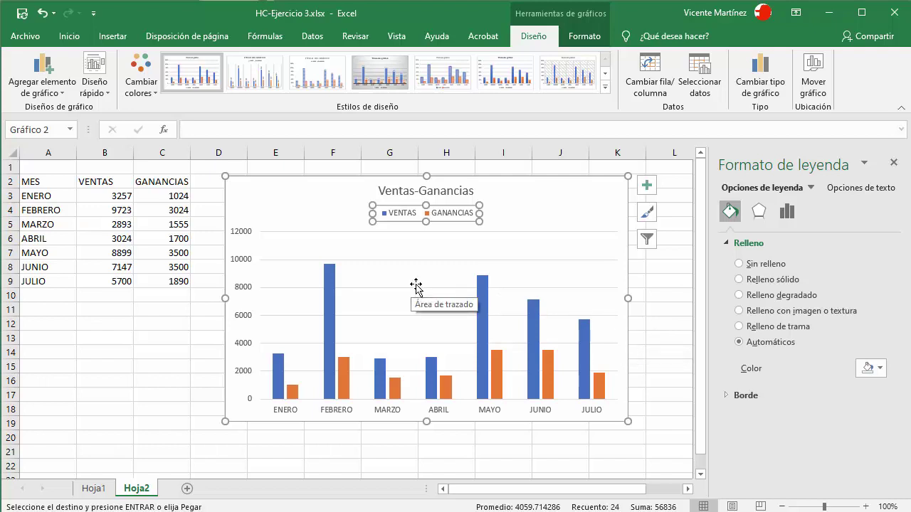
# - Select the whole VENTAS data series, after briefly selecting one bar, the title and legend
pyautogui.click(329, 287)
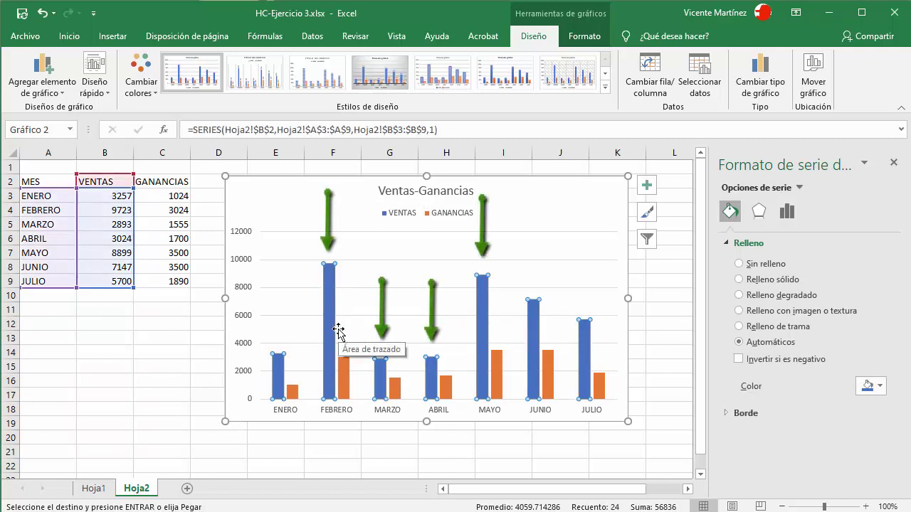
pyautogui.click(330, 297)
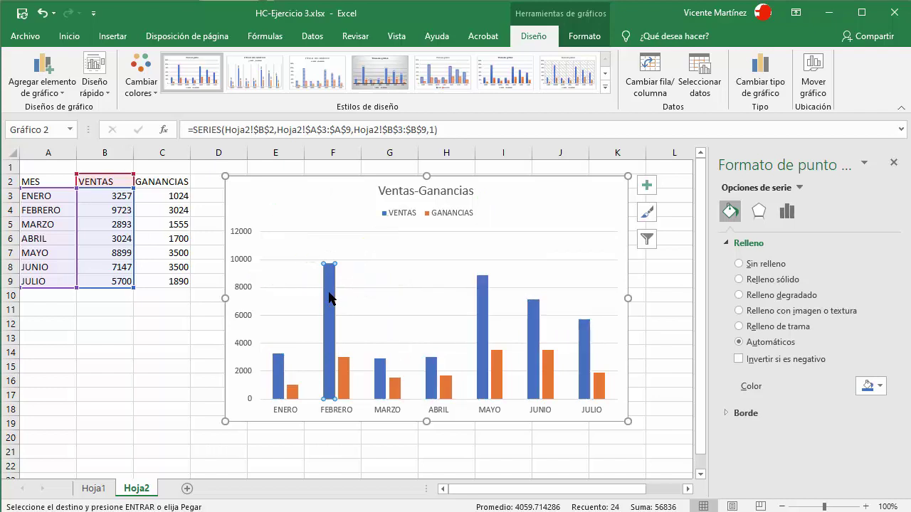
pyautogui.click(427, 305)
pyautogui.click(329, 293)
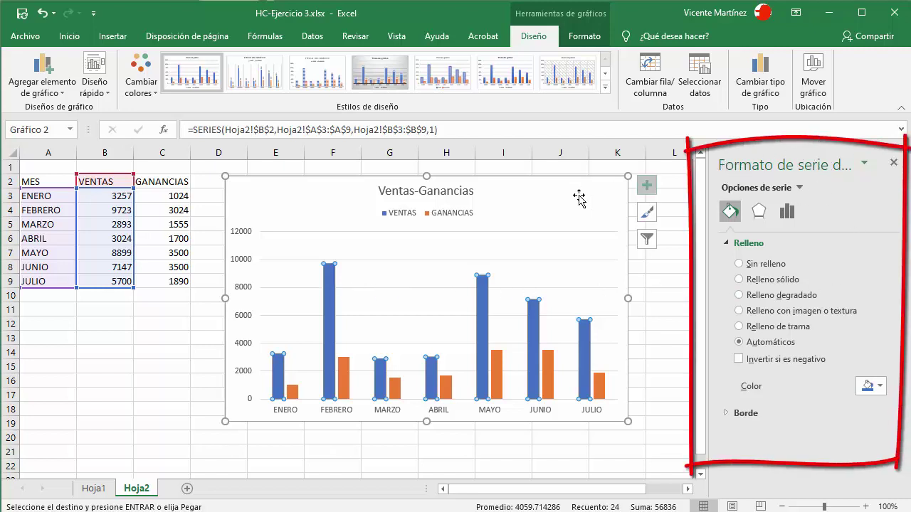
pyautogui.click(442, 214)
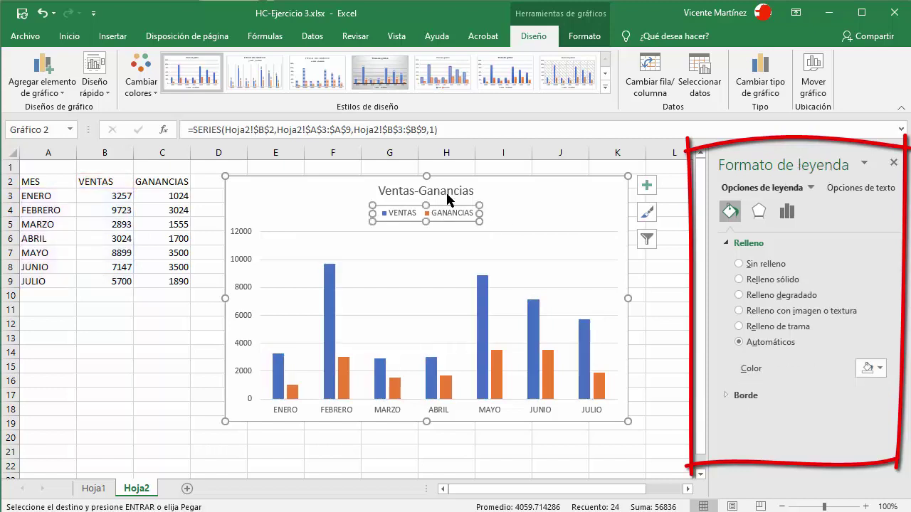
pyautogui.click(443, 192)
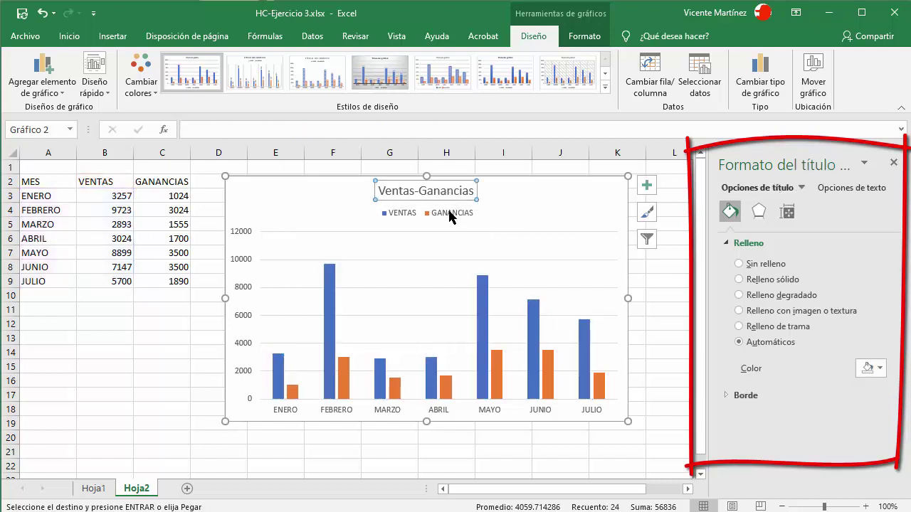
pyautogui.click(449, 215)
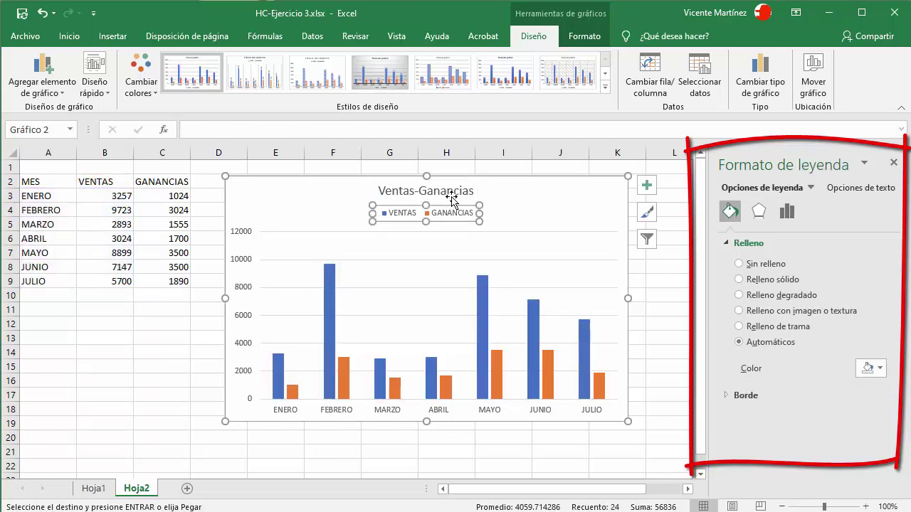
pyautogui.click(452, 194)
pyautogui.click(332, 301)
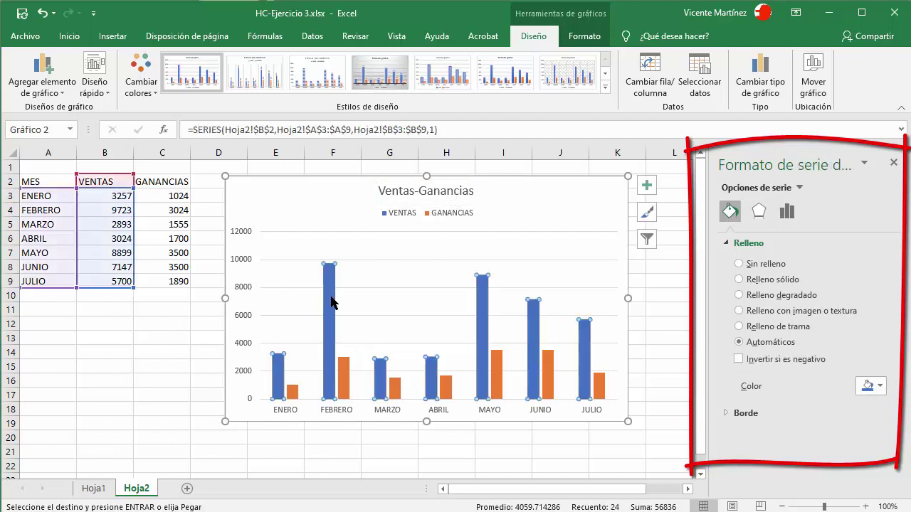
# - Browse the Formato de serie de datos sections and return to the Relleno fill settings
pyautogui.click(760, 214)
pyautogui.click(786, 214)
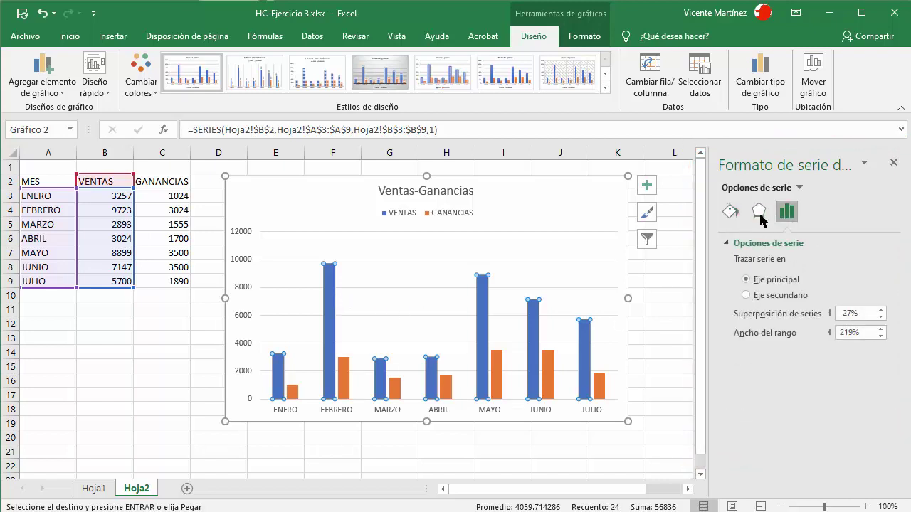
pyautogui.click(758, 212)
pyautogui.click(730, 212)
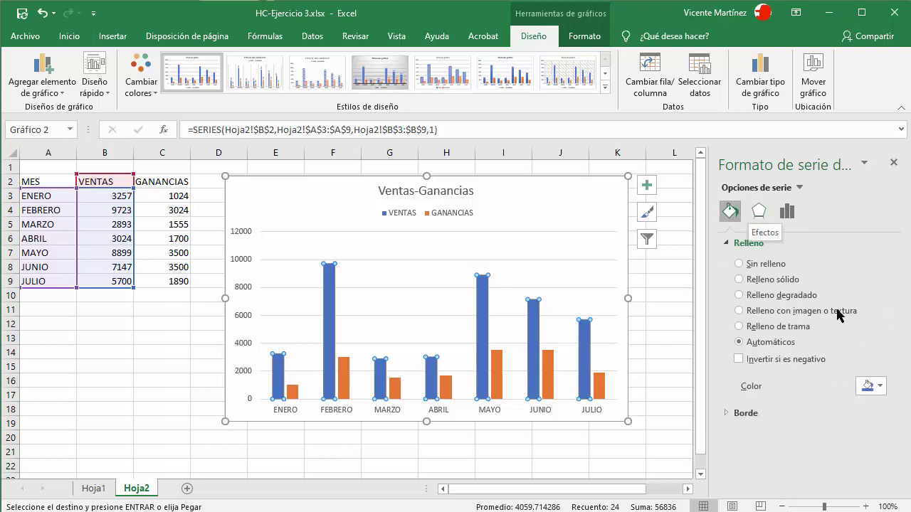
# - Colour the VENTAS bars light grey and the GANANCIAS bars gold
pyautogui.click(884, 388)
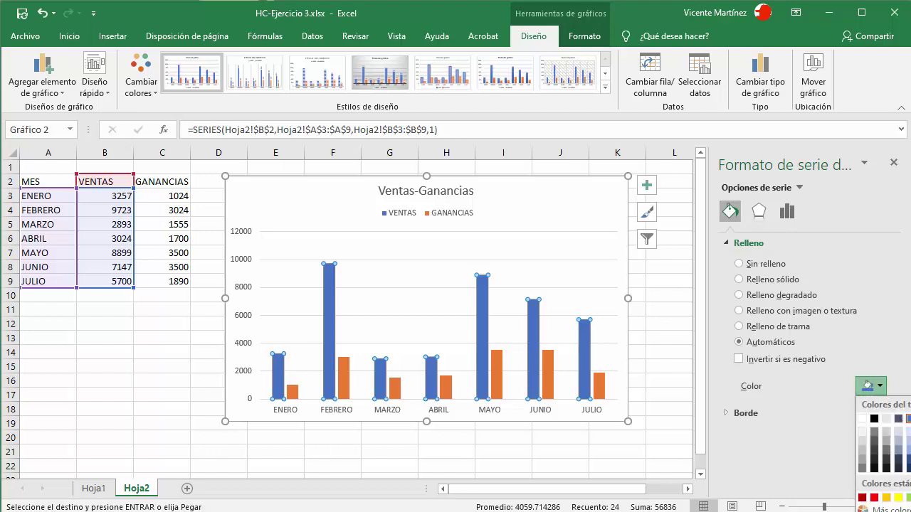
pyautogui.click(886, 434)
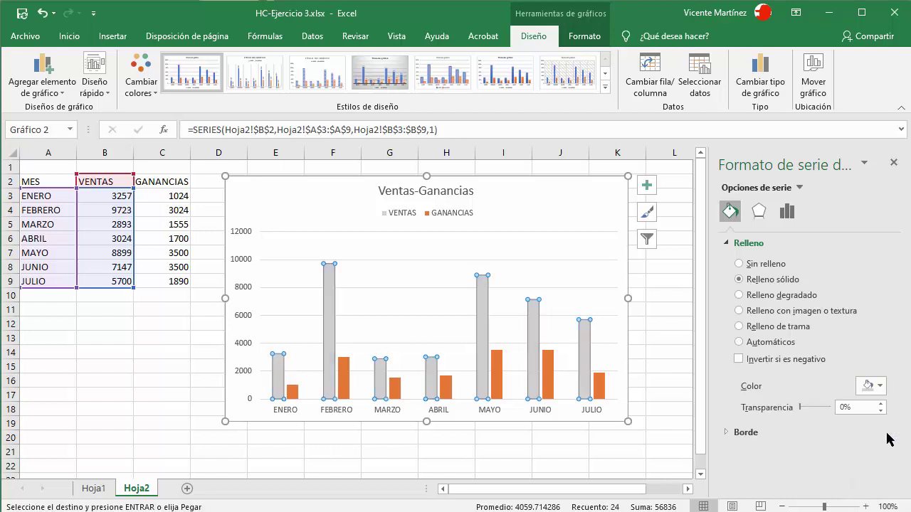
pyautogui.click(347, 375)
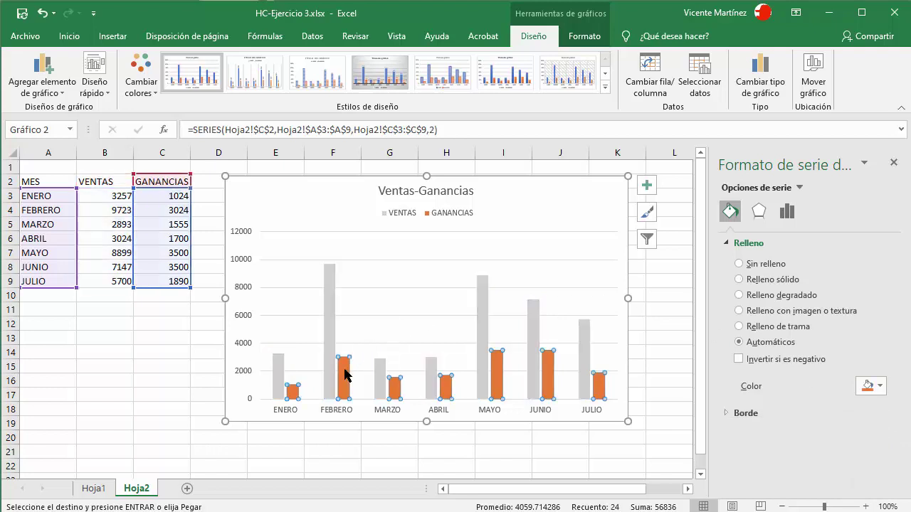
pyautogui.click(879, 390)
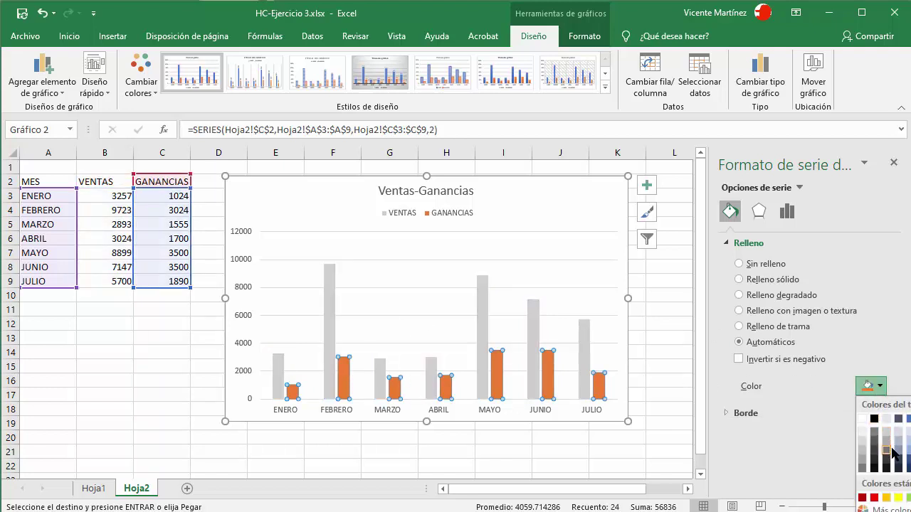
pyautogui.click(886, 497)
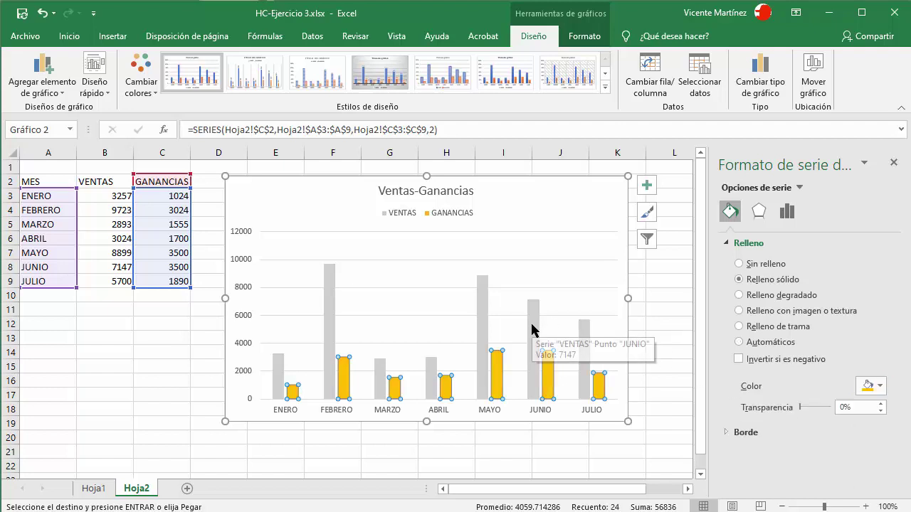
pyautogui.click(453, 274)
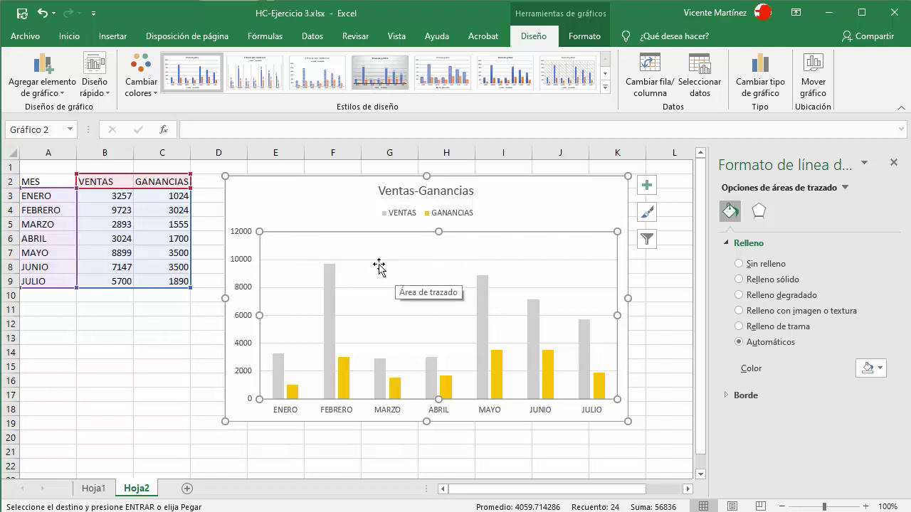
# - Add minor primary horizontal gridlines and primary major vertical gridlines to the chart
pyautogui.click(65, 95)
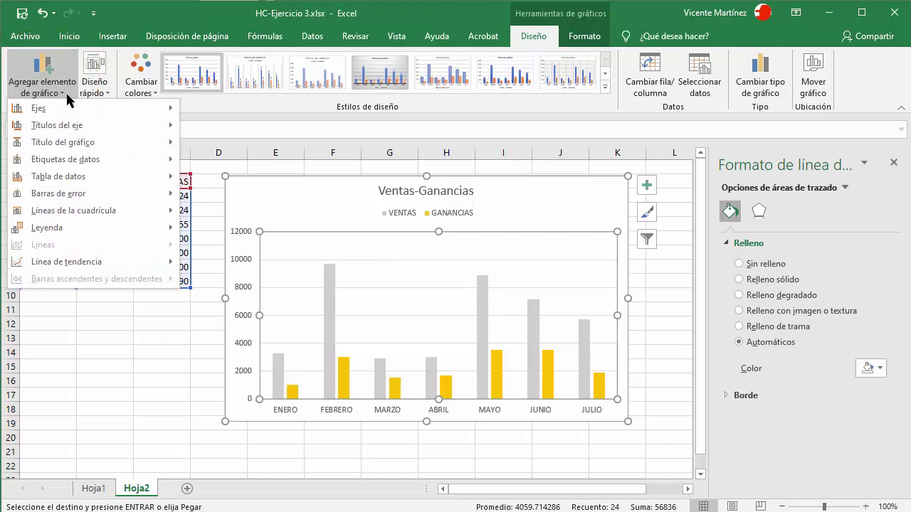
pyautogui.moveTo(73, 211)
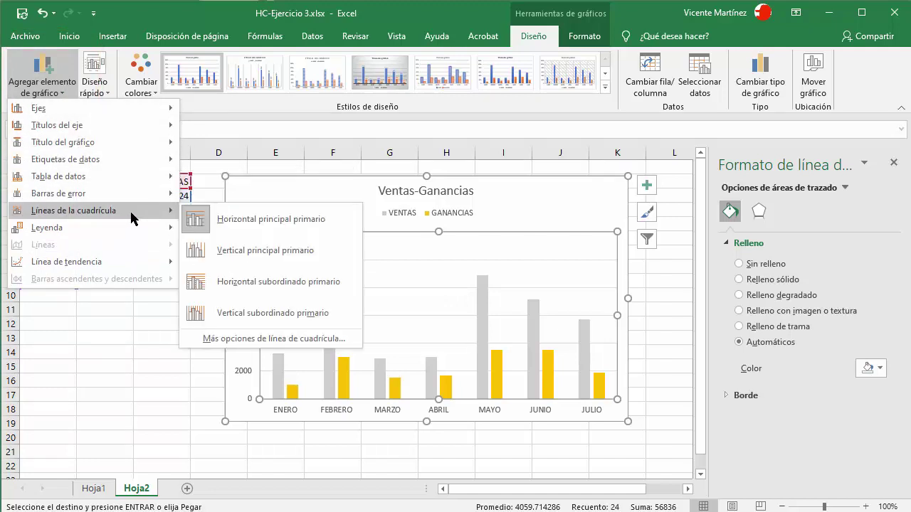
pyautogui.click(328, 287)
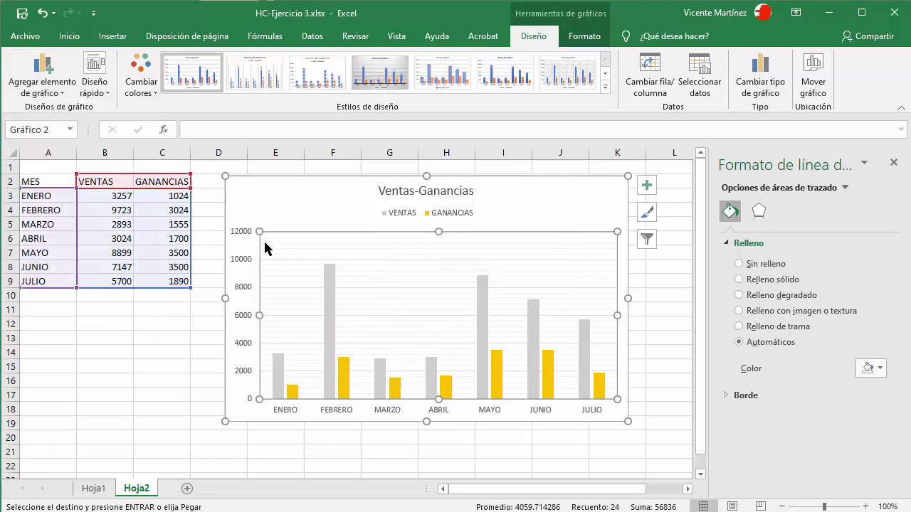
pyautogui.click(61, 93)
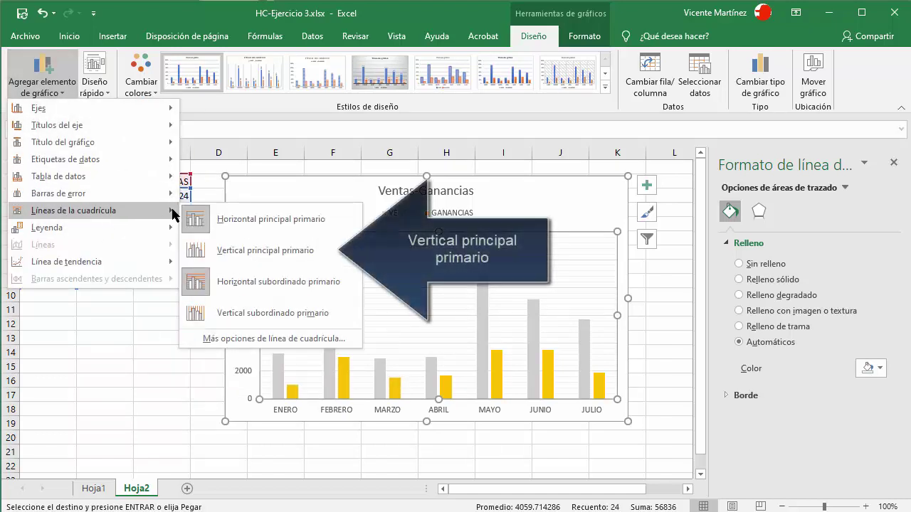
pyautogui.click(271, 252)
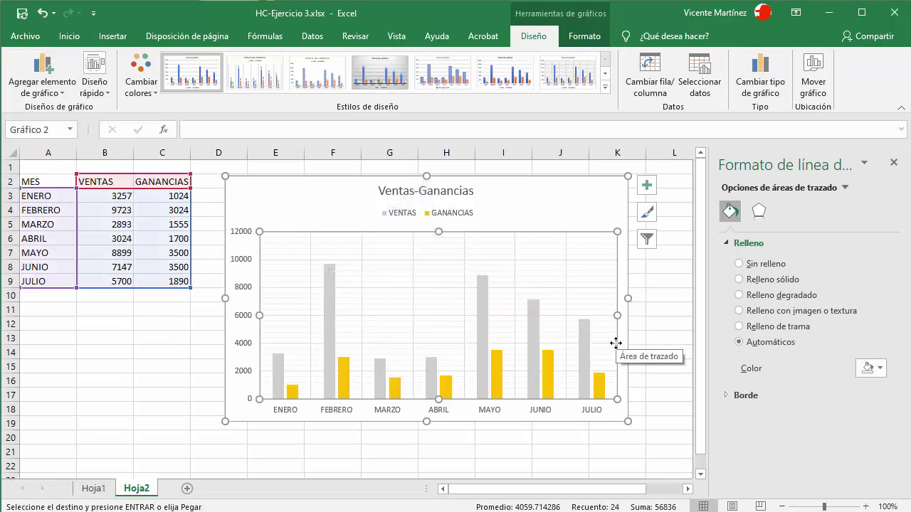
pyautogui.click(606, 221)
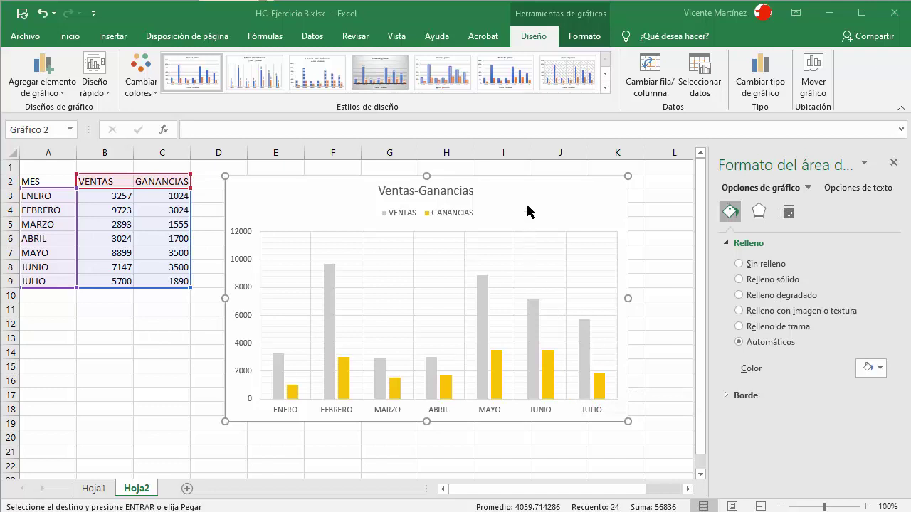
# - Add primary horizontal and primary vertical axis titles via Títulos del eje
pyautogui.click(62, 88)
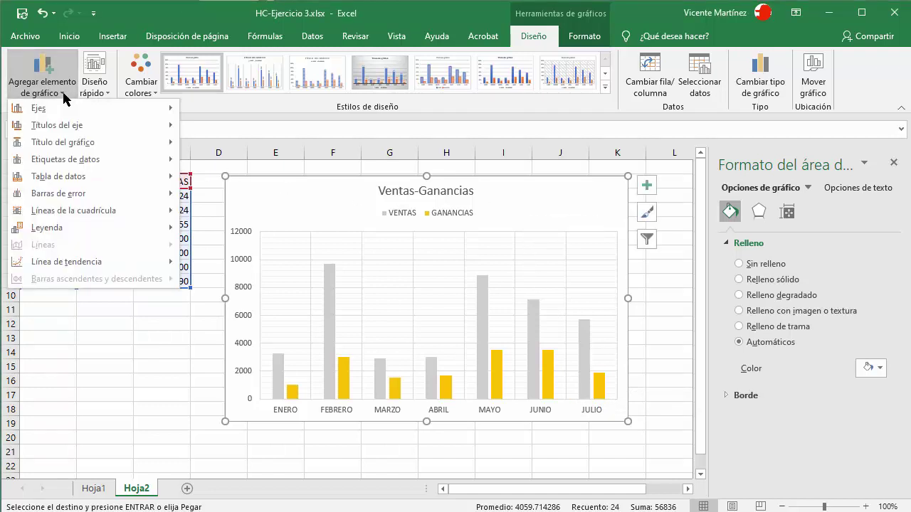
pyautogui.moveTo(57, 125)
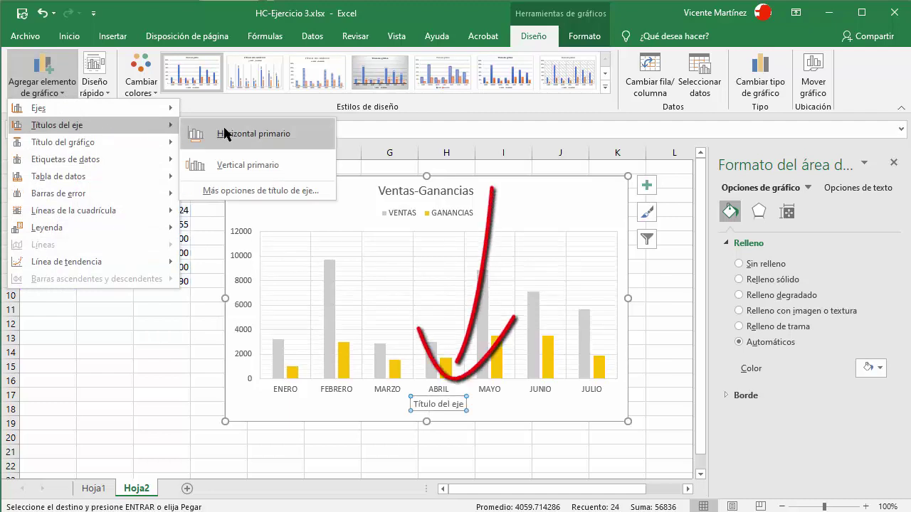
pyautogui.click(316, 138)
pyautogui.click(58, 96)
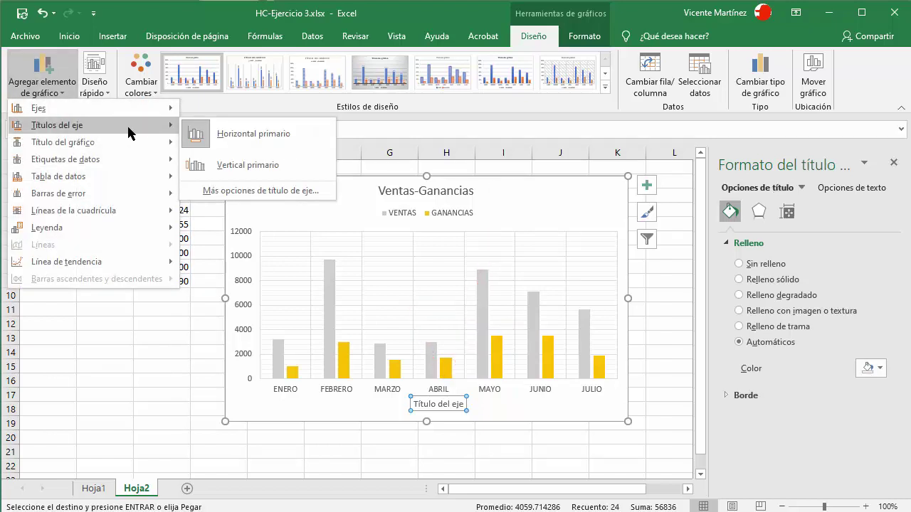
pyautogui.click(225, 164)
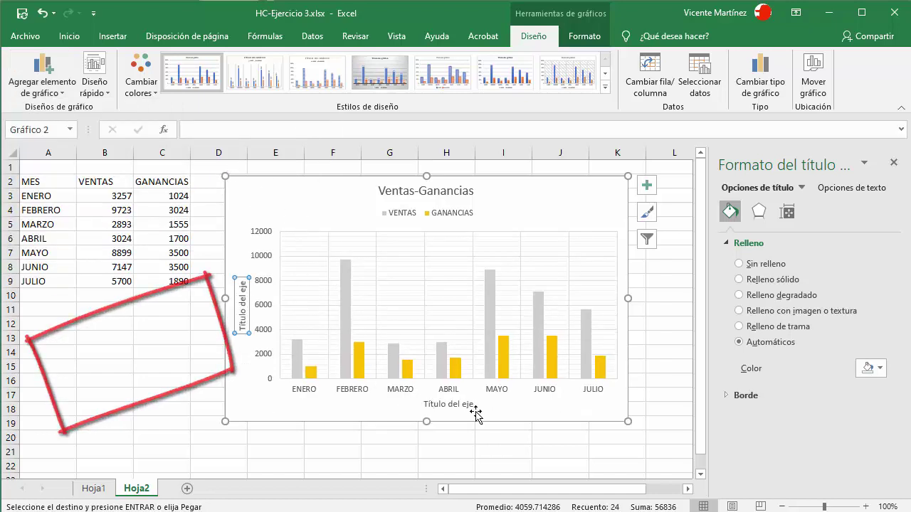
# - Type MES as the horizontal axis title and MONTO as the vertical axis title
pyautogui.click(444, 407)
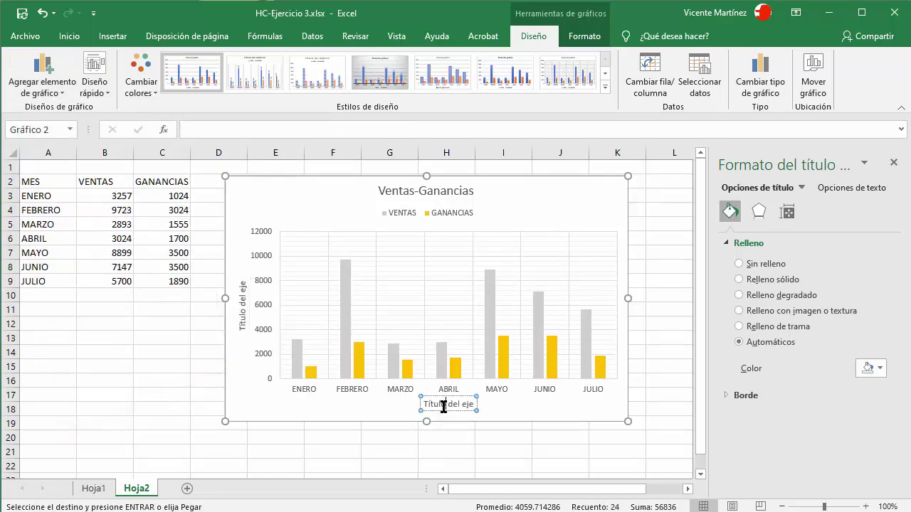
pyautogui.tripleClick(443, 407)
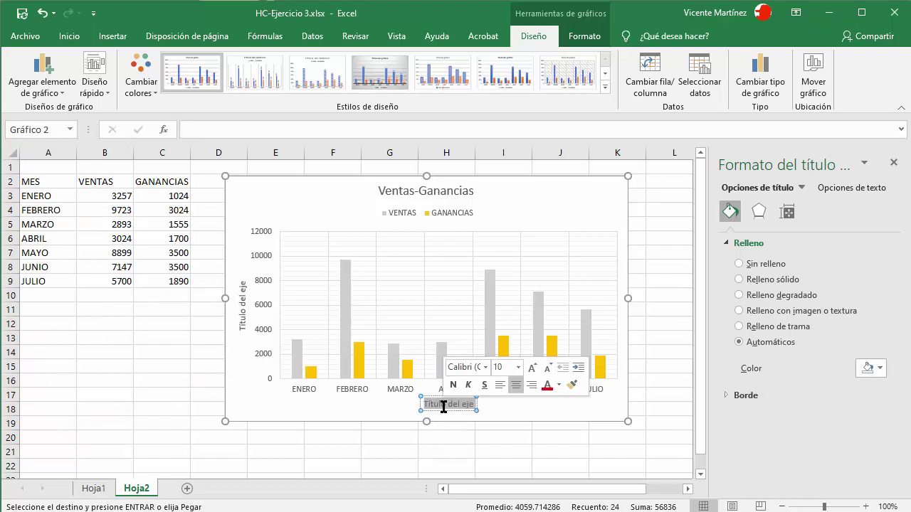
pyautogui.write('MES')
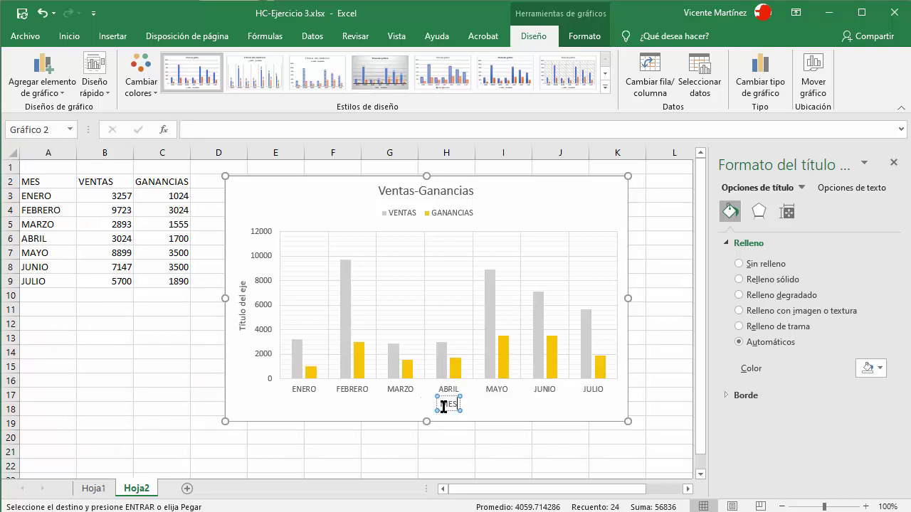
pyautogui.click(242, 302)
pyautogui.doubleClick(242, 300)
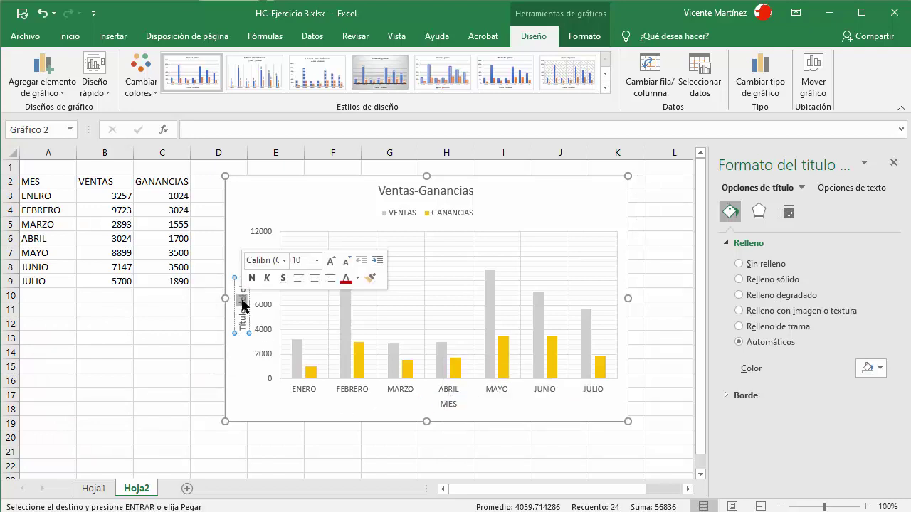
pyautogui.tripleClick(242, 302)
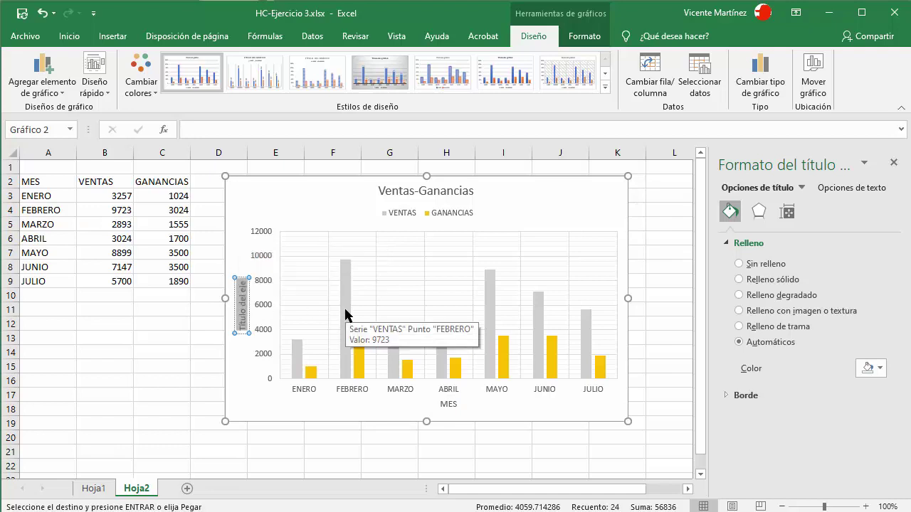
pyautogui.write('MONTO')
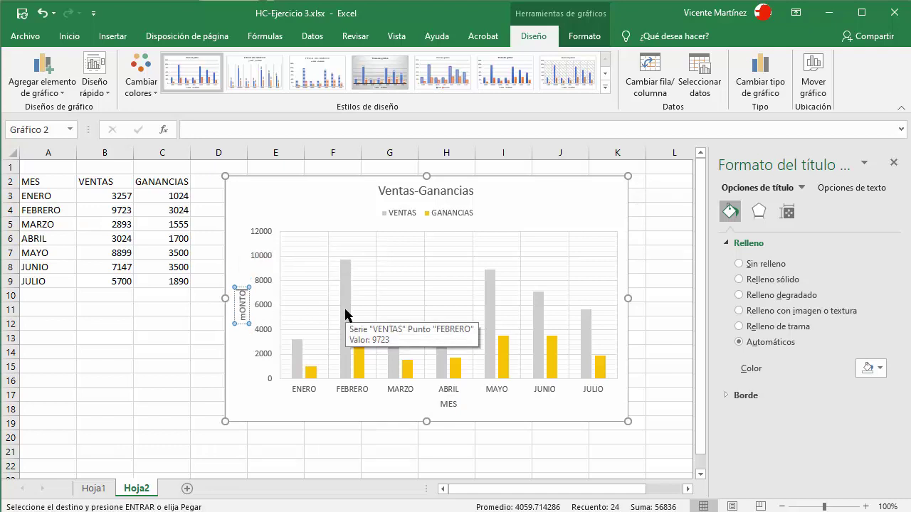
pyautogui.press('Home')
pyautogui.press('Delete')
pyautogui.write('M')
pyautogui.click(264, 400)
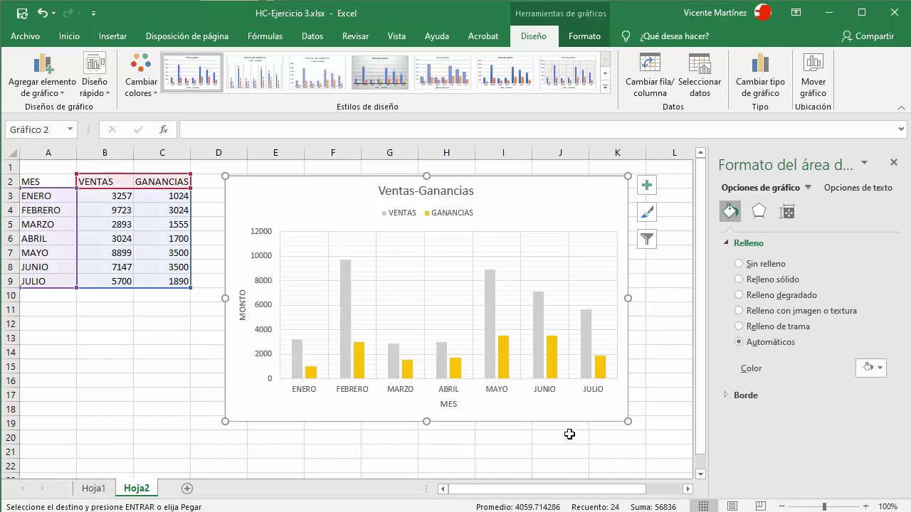
pyautogui.click(344, 267)
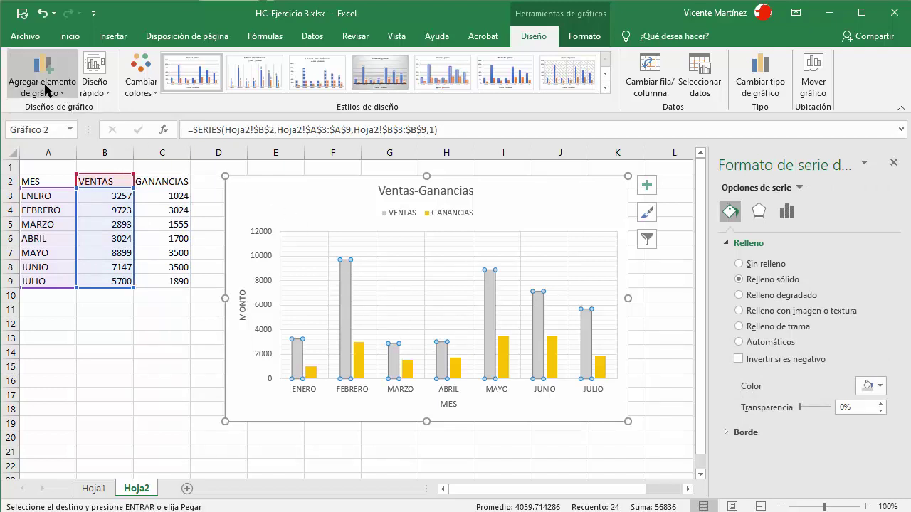
pyautogui.click(337, 190)
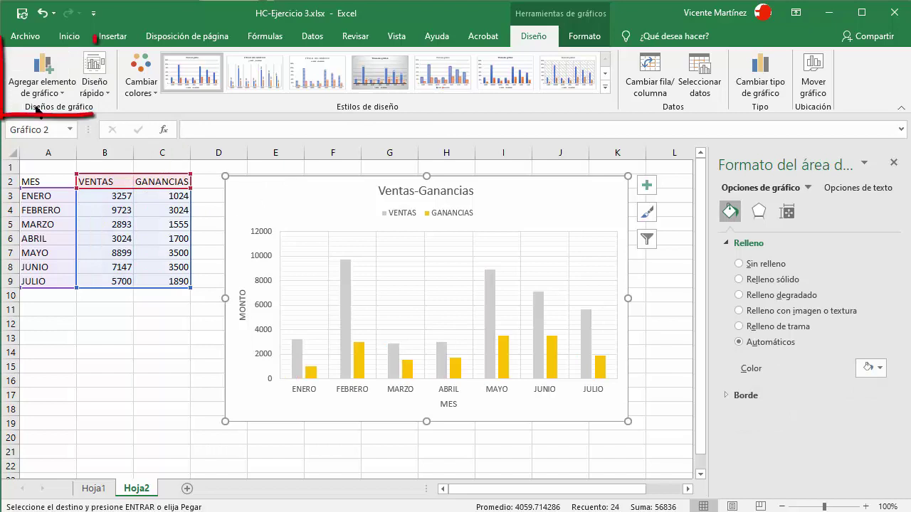
# - Add Llamada de datos callout labels showing month and value to every column
pyautogui.click(60, 89)
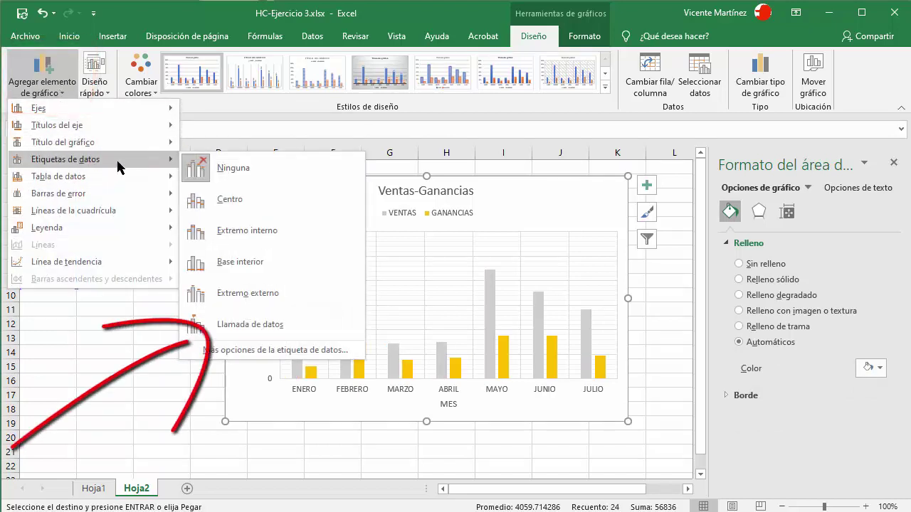
pyautogui.moveTo(65, 159)
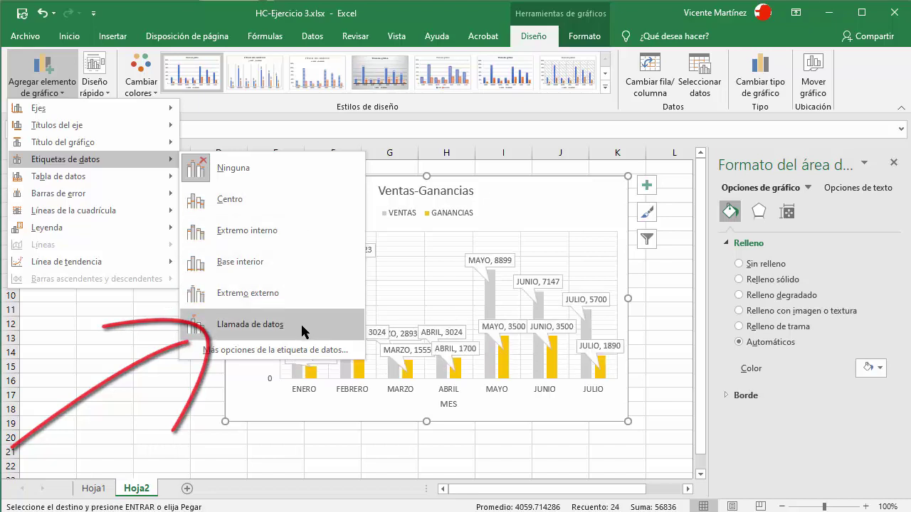
pyautogui.press('Escape')
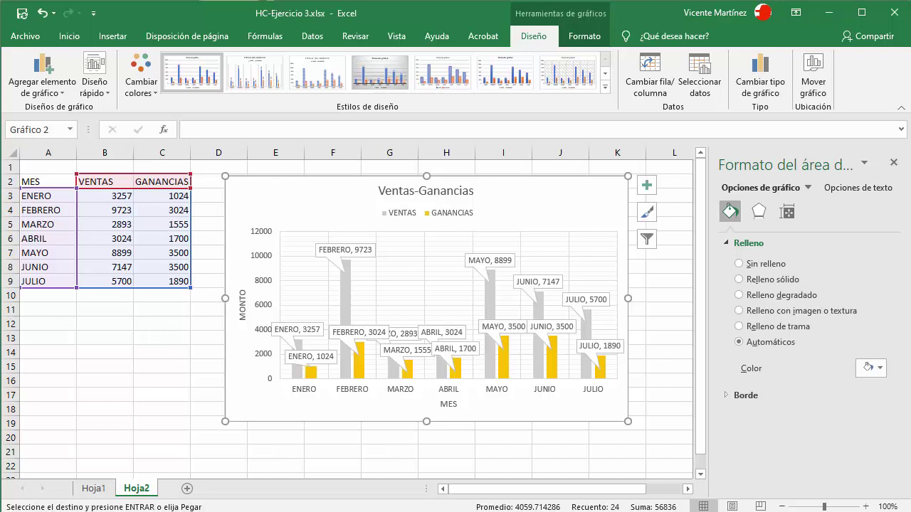
pyautogui.hotkey('ctrl', 'c')
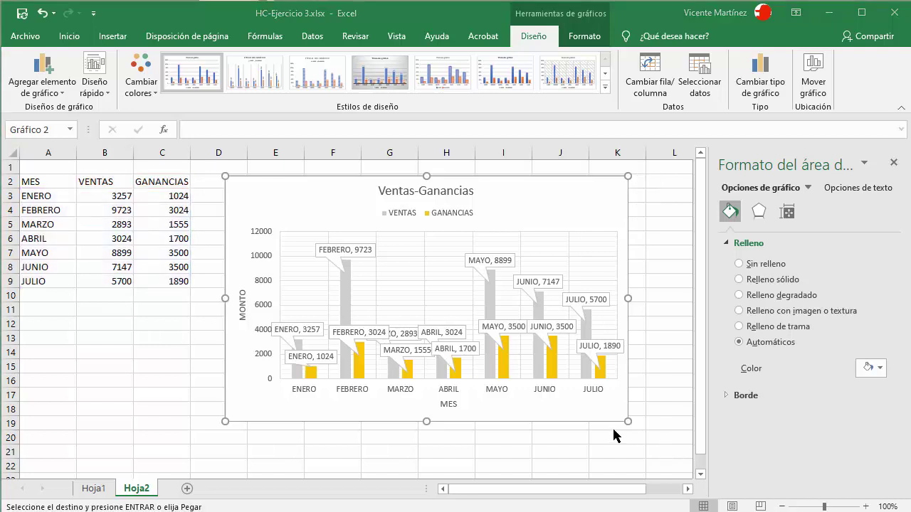
pyautogui.click(350, 391)
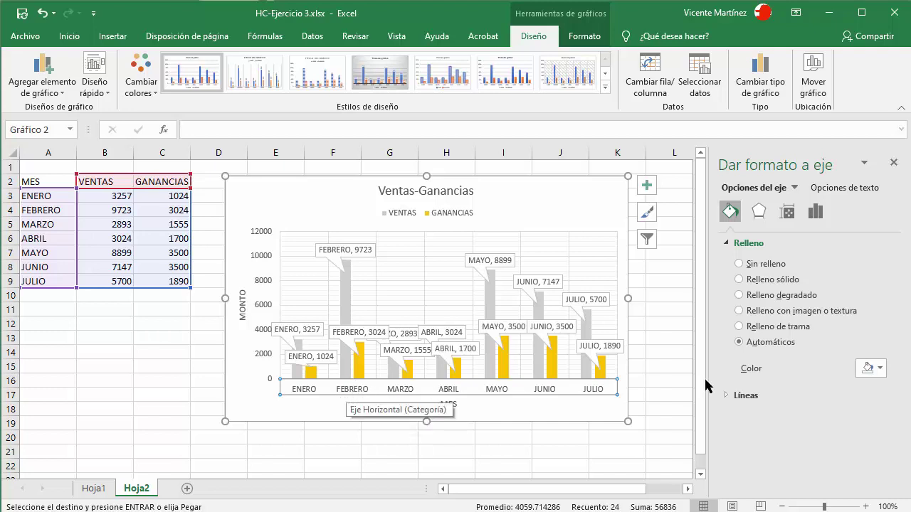
# - Set the month axis labels' custom angle to -45° in the axis Text Box settings
pyautogui.click(821, 212)
pyautogui.click(843, 188)
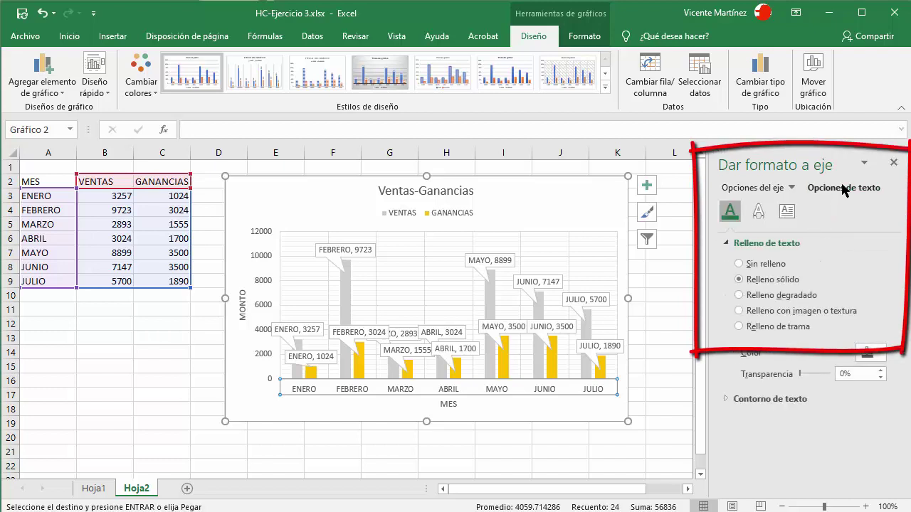
pyautogui.click(786, 212)
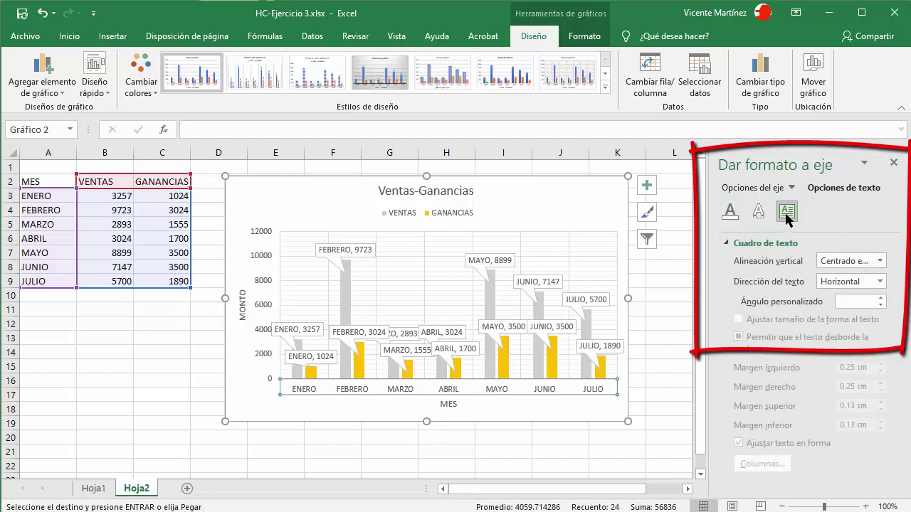
pyautogui.click(880, 299)
pyautogui.click(880, 299)
pyautogui.click(881, 299)
pyautogui.click(880, 299)
pyautogui.click(880, 299)
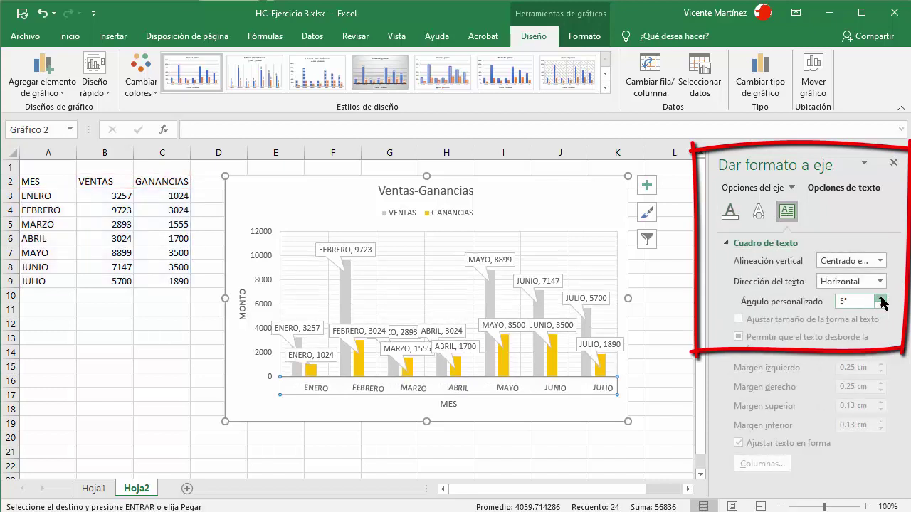
pyautogui.click(880, 299)
pyautogui.click(880, 299)
pyautogui.click(880, 299)
pyautogui.click(880, 299)
pyautogui.click(880, 299)
pyautogui.click(880, 299)
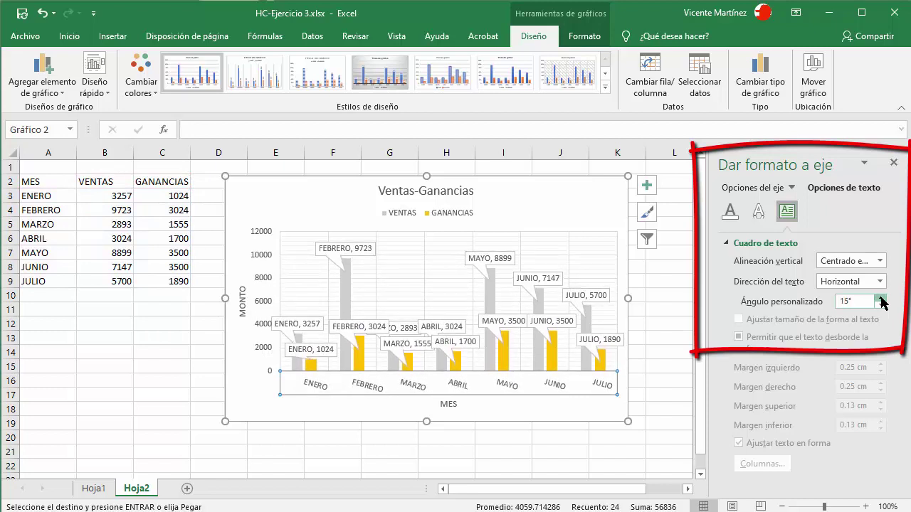
pyautogui.click(880, 299)
pyautogui.click(881, 299)
pyautogui.click(880, 307)
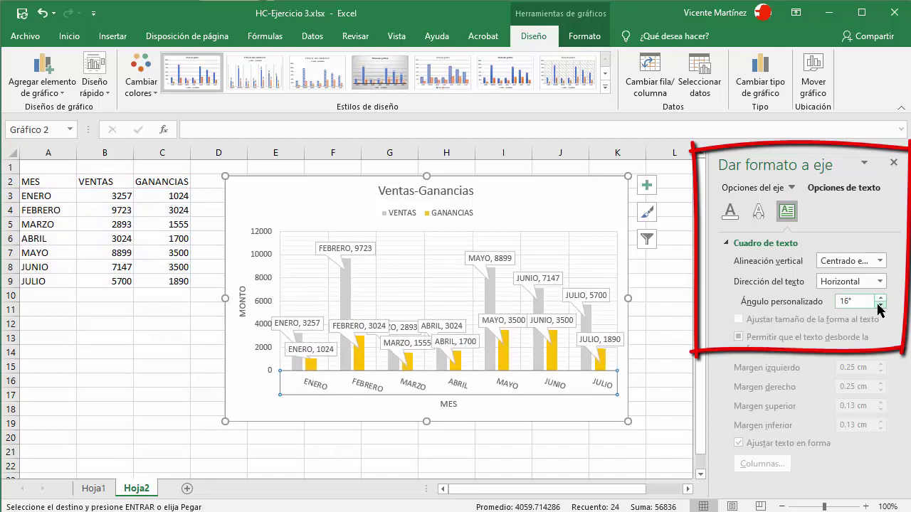
pyautogui.click(881, 307)
pyautogui.click(880, 307)
pyautogui.click(880, 308)
pyautogui.click(880, 308)
pyautogui.click(880, 308)
pyautogui.click(880, 307)
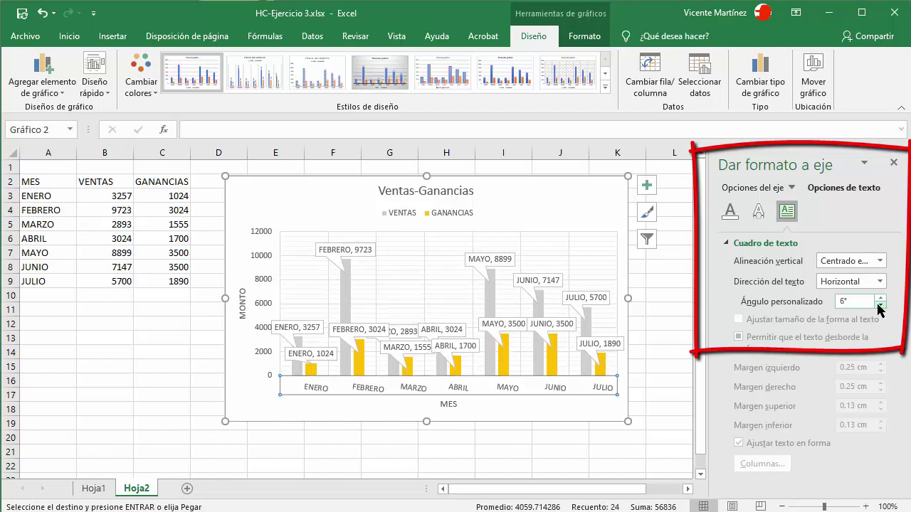
pyautogui.click(881, 307)
pyautogui.click(880, 307)
pyautogui.click(880, 307)
pyautogui.click(881, 307)
pyautogui.click(880, 308)
pyautogui.click(880, 307)
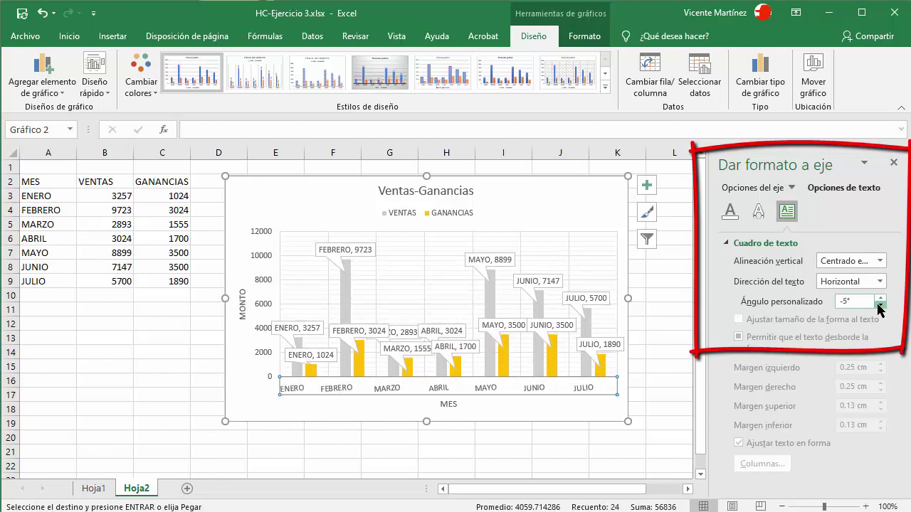
pyautogui.click(880, 308)
pyautogui.click(880, 308)
pyautogui.click(880, 308)
pyautogui.click(880, 308)
pyautogui.click(880, 308)
pyautogui.click(880, 307)
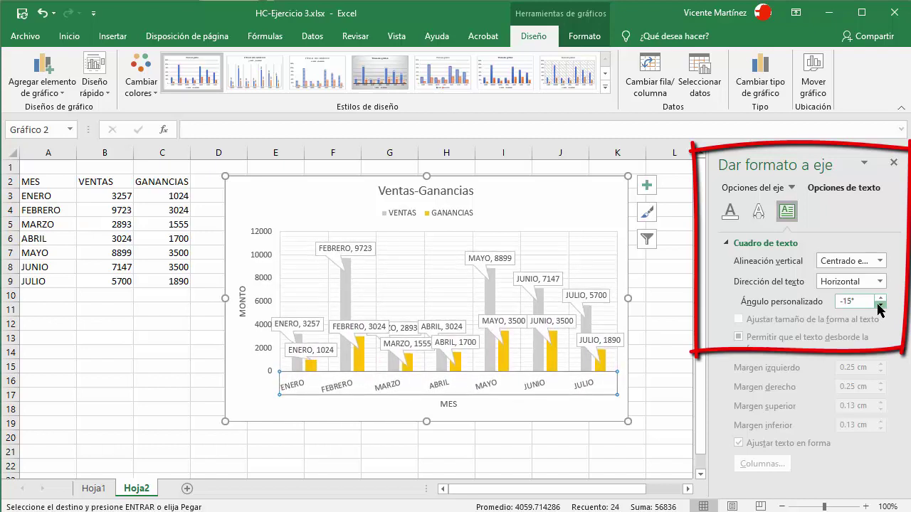
pyautogui.click(880, 307)
pyautogui.click(880, 307)
pyautogui.click(880, 307)
pyautogui.click(880, 308)
pyautogui.click(880, 308)
pyautogui.click(880, 308)
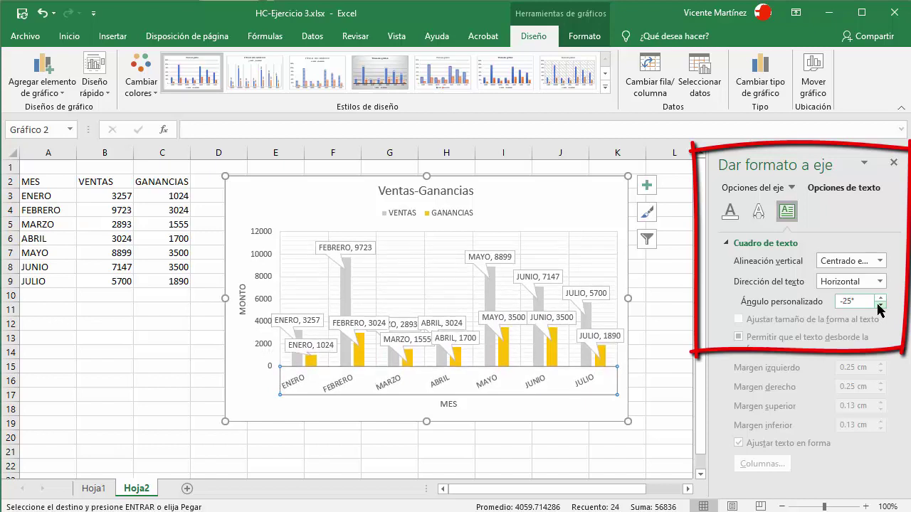
pyautogui.click(880, 307)
pyautogui.click(880, 308)
pyautogui.click(880, 307)
pyautogui.click(881, 307)
pyautogui.click(880, 307)
pyautogui.click(880, 307)
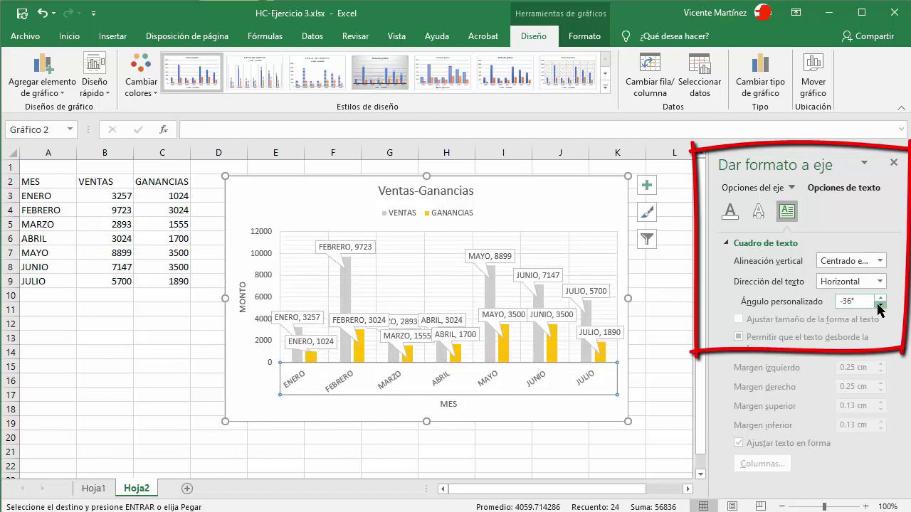
pyautogui.click(880, 306)
pyautogui.click(880, 306)
pyautogui.click(880, 306)
pyautogui.click(880, 306)
pyautogui.click(880, 306)
pyautogui.click(881, 306)
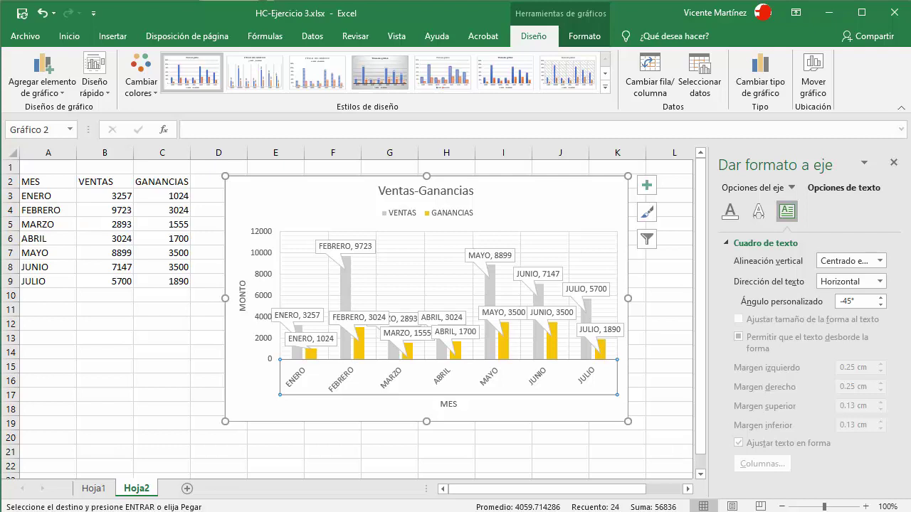
pyautogui.click(267, 254)
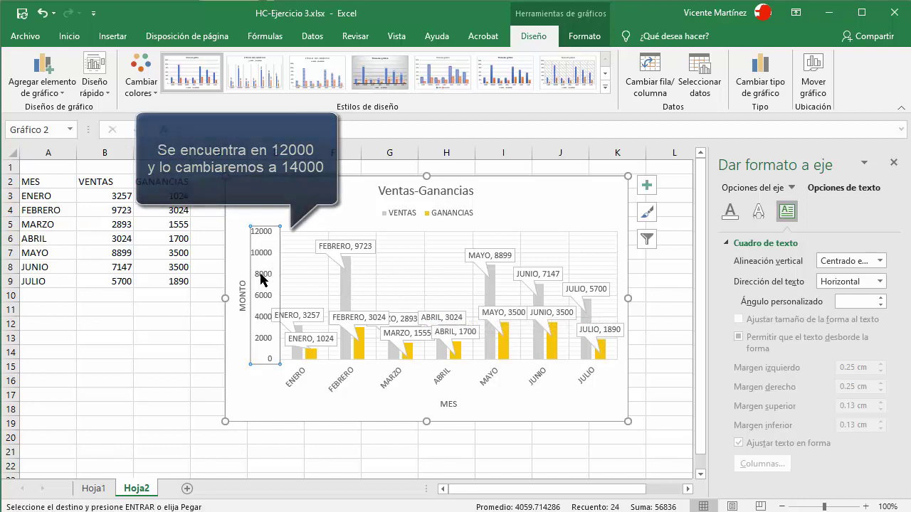
# - Set the value axis Maximum to 14000, then switch to sheet Hoja1
pyautogui.click(755, 188)
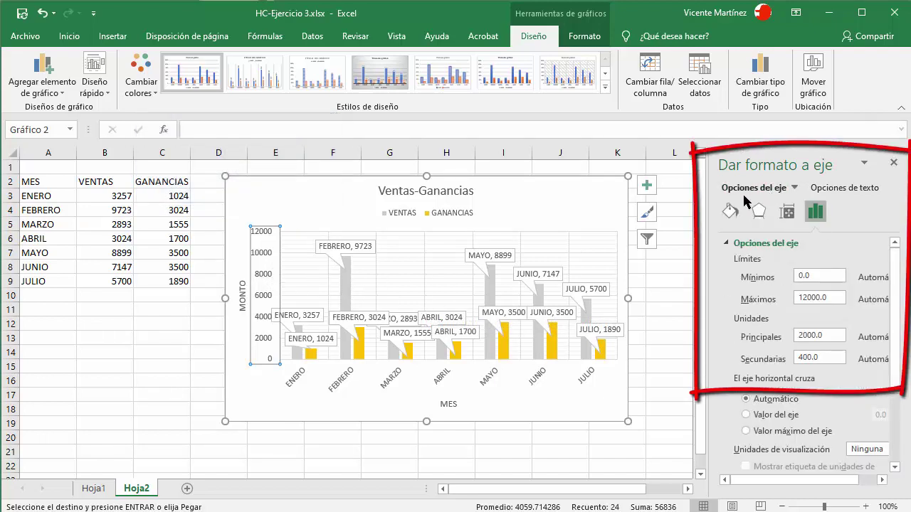
pyautogui.click(728, 243)
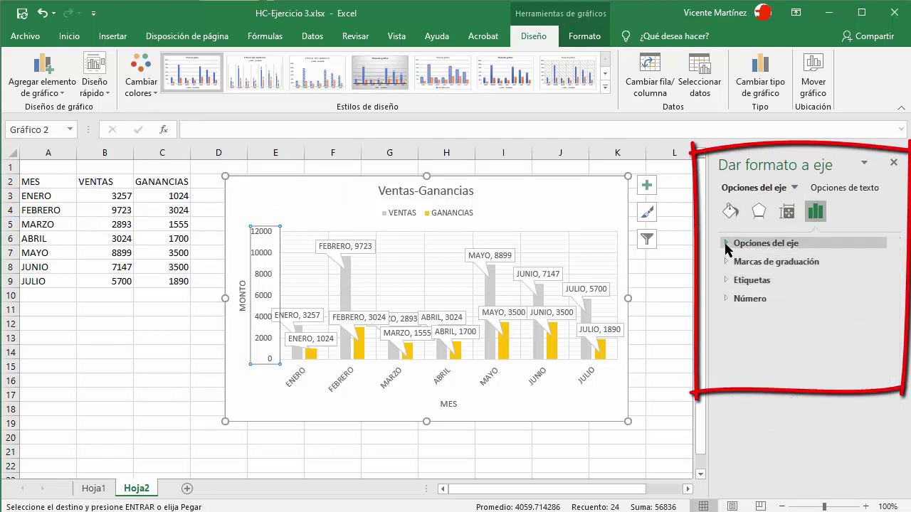
pyautogui.click(727, 246)
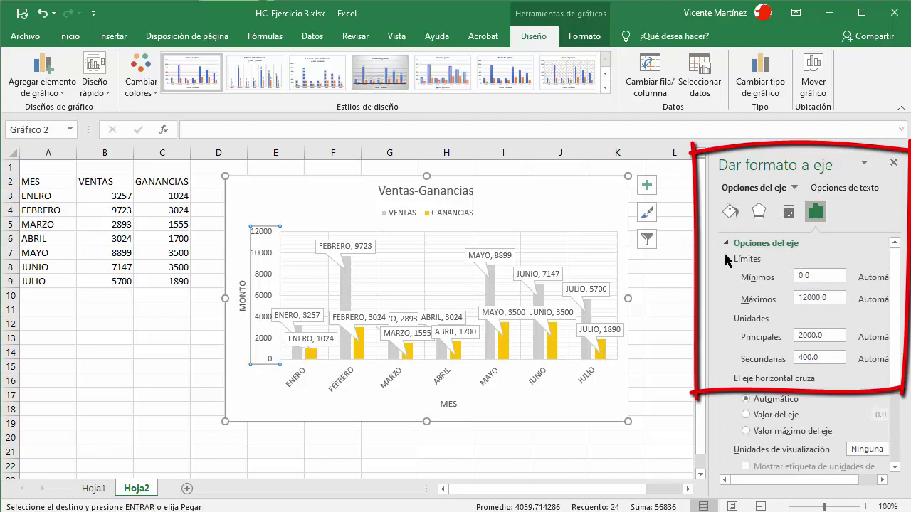
pyautogui.click(823, 301)
pyautogui.click(806, 300)
pyautogui.write('14000')
pyautogui.click(826, 275)
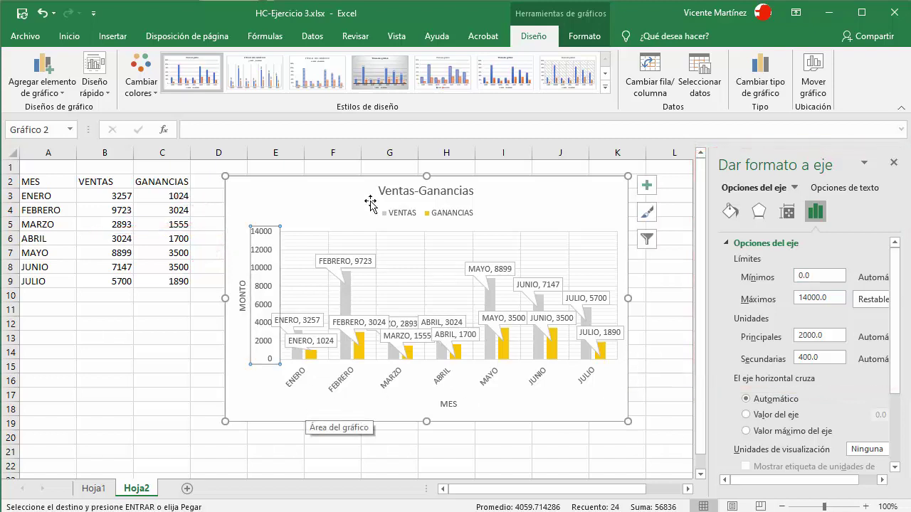
pyautogui.click(92, 489)
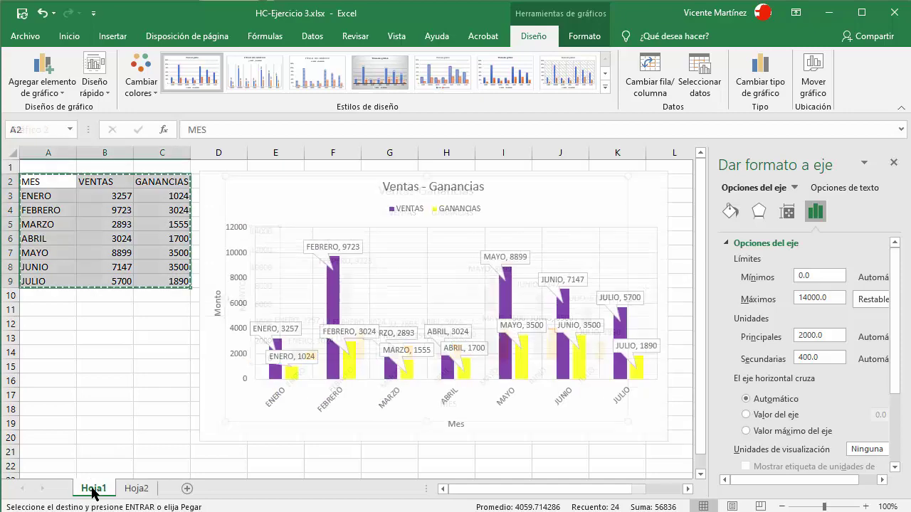
# - Go back to sheet Hoja2 and select the data range A2:C9
pyautogui.click(144, 490)
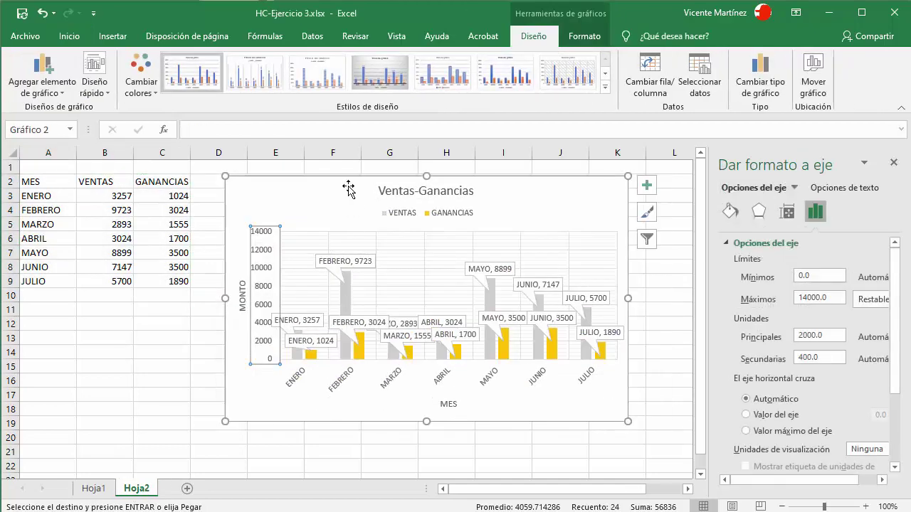
pyautogui.click(151, 238)
pyautogui.click(105, 366)
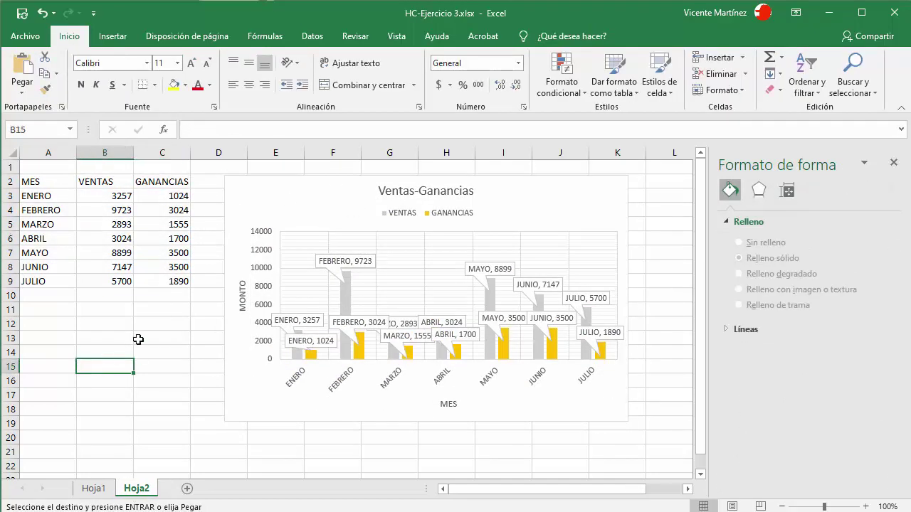
pyautogui.moveTo(49, 186); pyautogui.dragTo(184, 283)
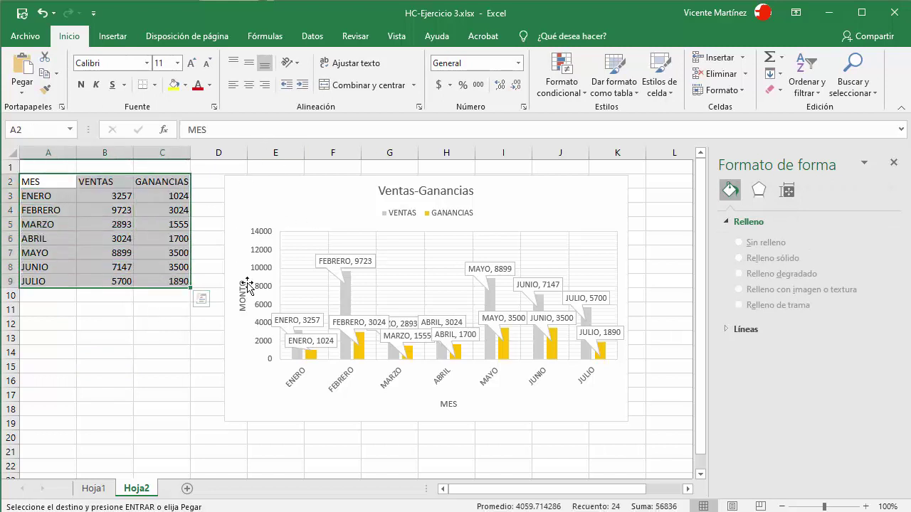
# - Select the Ventas-Ganancias chart, check its MONTO axis, and show the chart Design tools
pyautogui.click(545, 200)
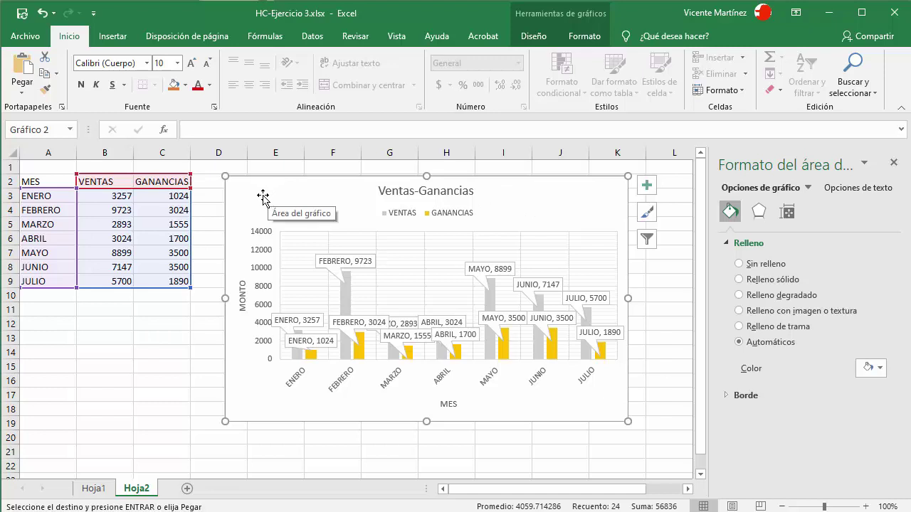
pyautogui.click(261, 231)
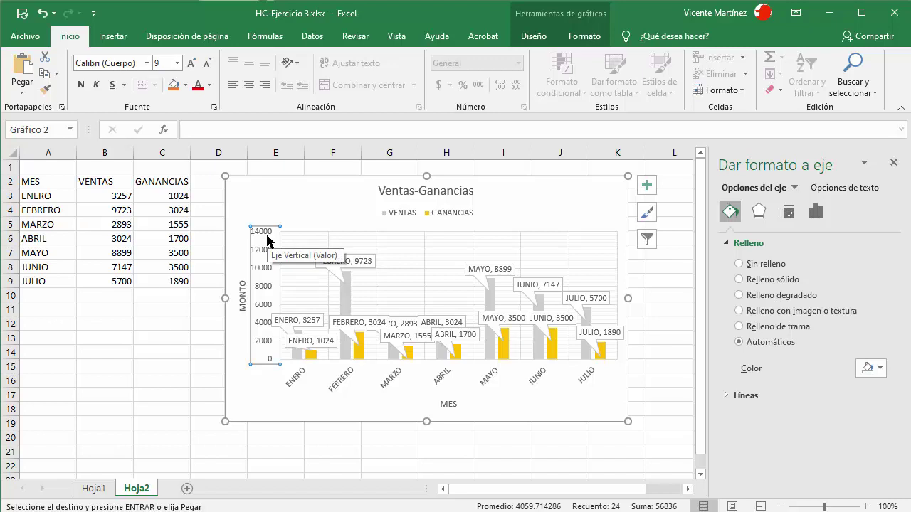
pyautogui.click(580, 210)
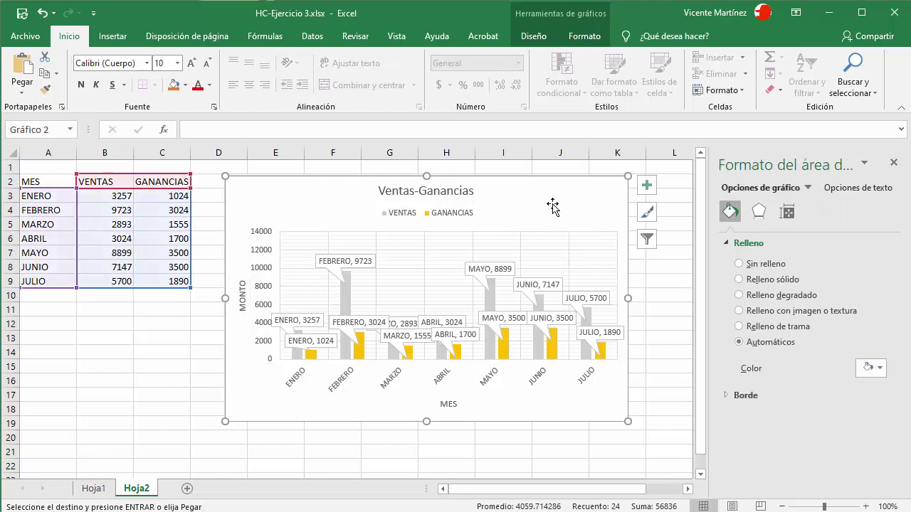
pyautogui.click(543, 39)
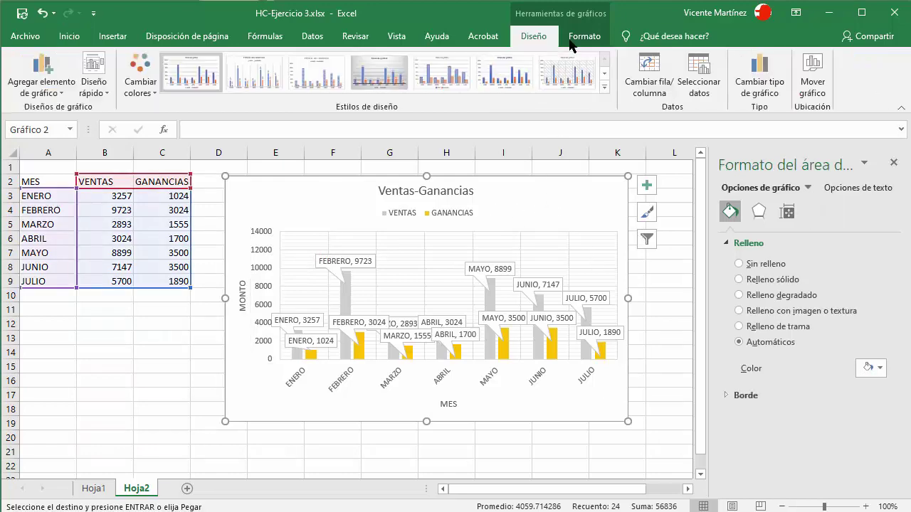
pyautogui.click(584, 37)
pyautogui.click(539, 36)
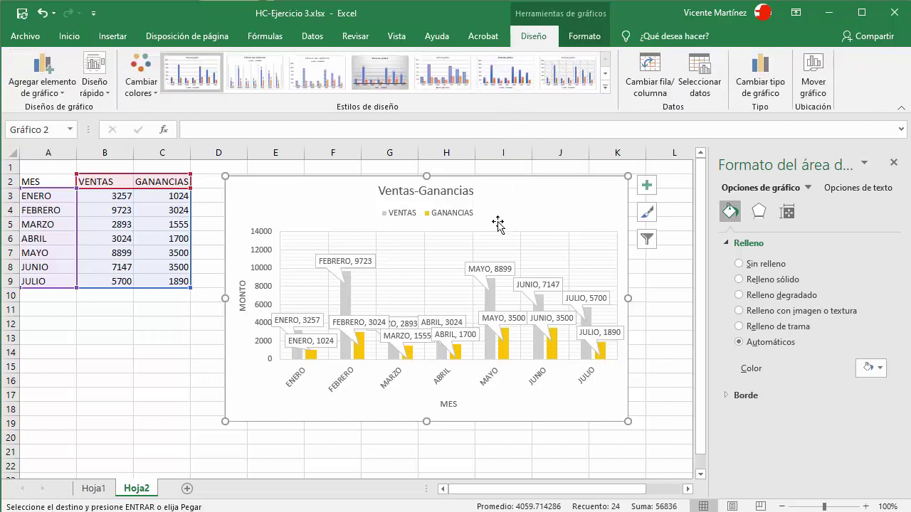